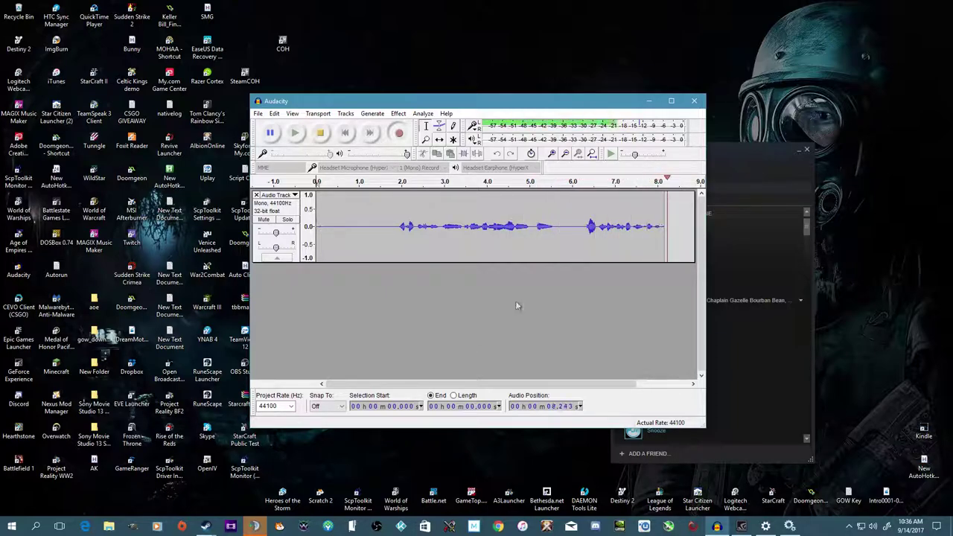
Open Task Manager from the taskbar's context menu while Audacity keeps recording
{"action": "right_click", "coordinate": [819, 526]}
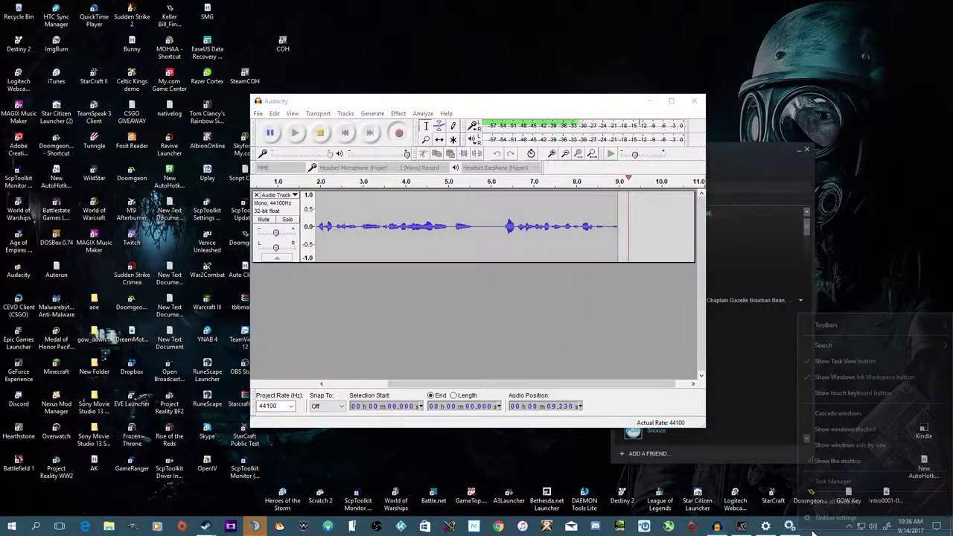
{"action": "left_click", "coordinate": [828, 481]}
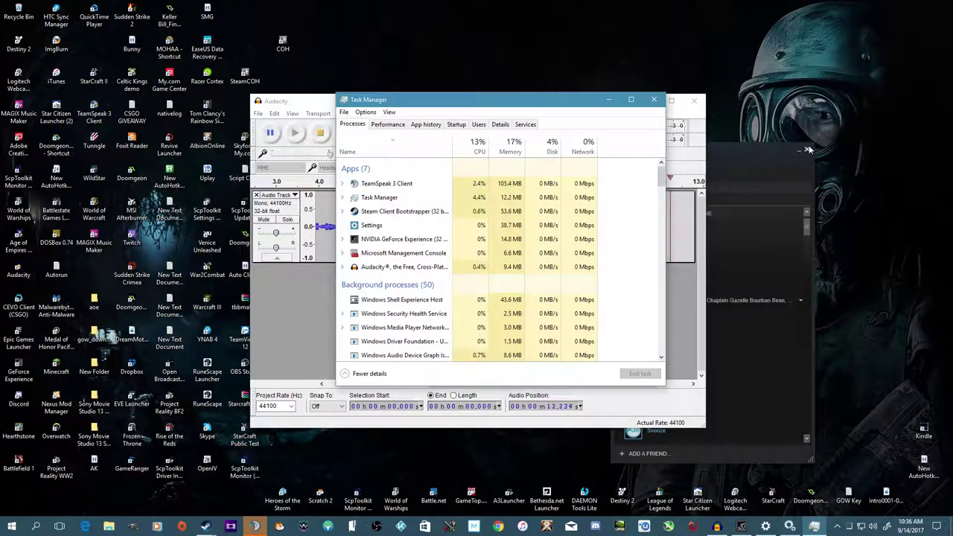
Close the Steam friends window and scroll down Task Manager's process list
{"action": "left_click", "coordinate": [808, 150]}
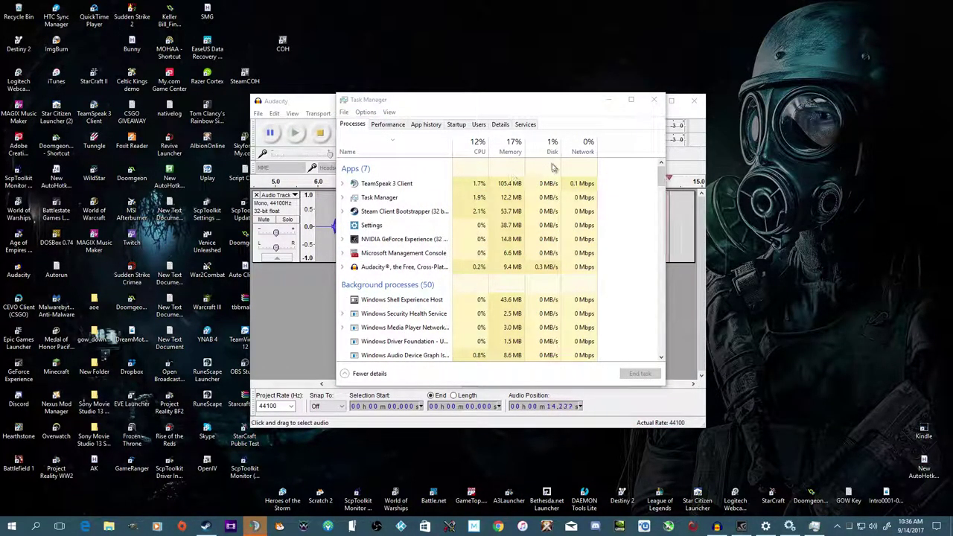
{"action": "left_click", "coordinate": [395, 313]}
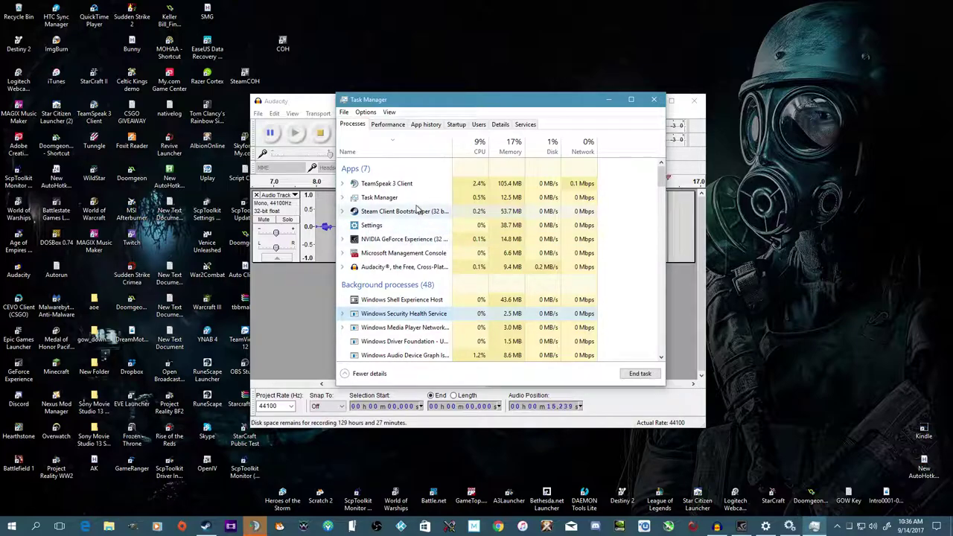
{"action": "scroll", "coordinate": [419, 223], "scroll_direction": "down", "scroll_amount": 4}
{"action": "scroll", "coordinate": [418, 298], "scroll_direction": "down", "scroll_amount": 4}
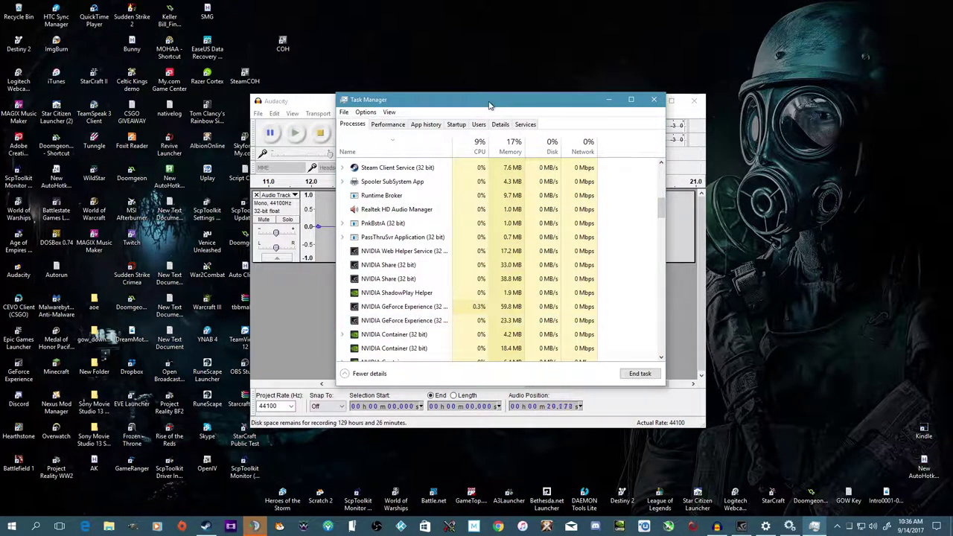
Move Task Manager to the right side of the desktop and minimise Audacity
{"action": "left_click_drag", "start_coordinate": [490, 104], "coordinate": [766, 122]}
{"action": "left_click", "coordinate": [521, 100]}
{"action": "left_click_drag", "start_coordinate": [522, 101], "coordinate": [383, 91]}
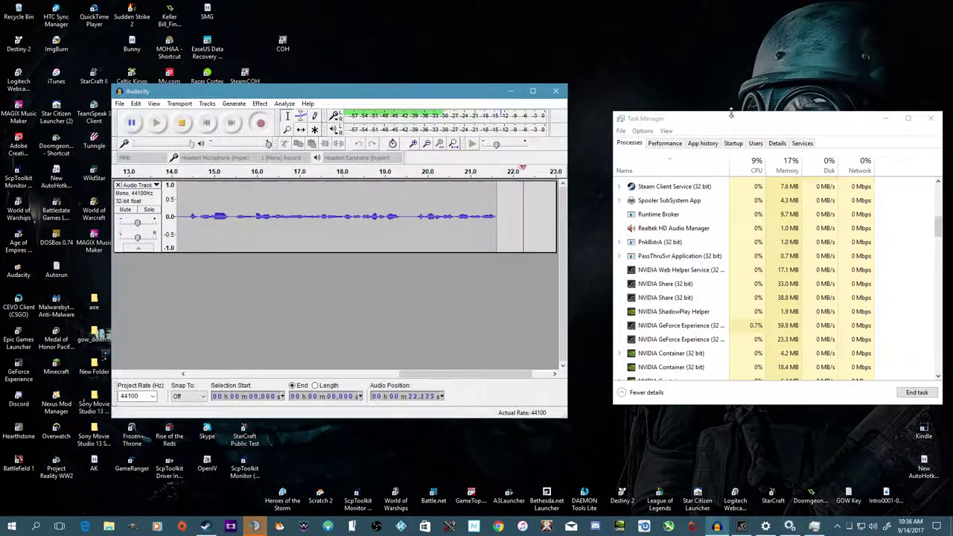
{"action": "left_click_drag", "start_coordinate": [731, 113], "coordinate": [693, 85]}
{"action": "left_click", "coordinate": [511, 90]}
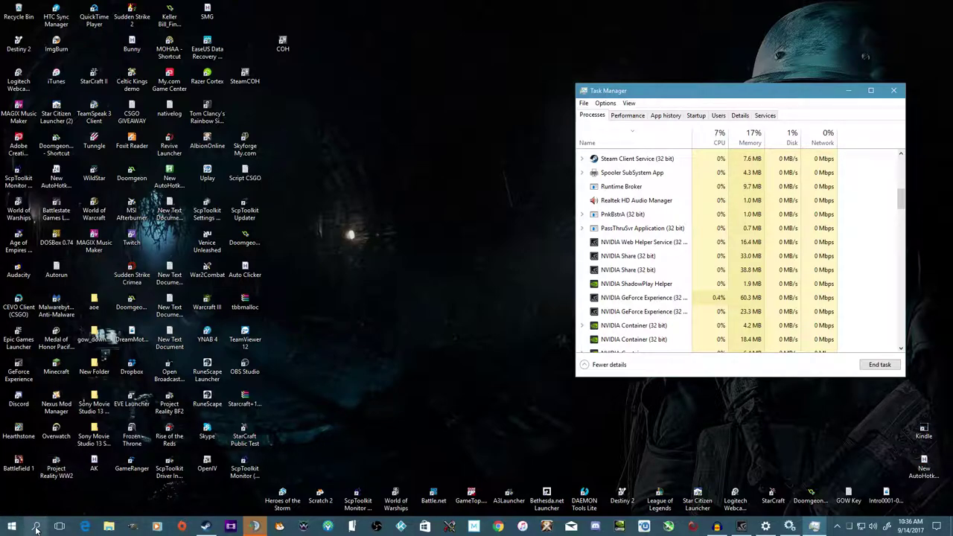
{"action": "left_click", "coordinate": [13, 529]}
Open Windows Settings, search for 'services', and launch View local services from the results
{"action": "right_click", "coordinate": [15, 530]}
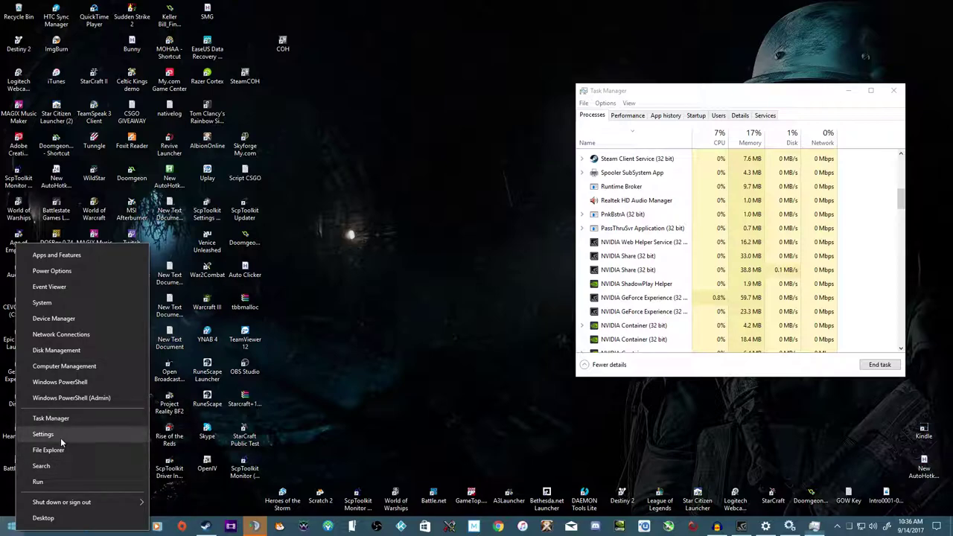
{"action": "left_click", "coordinate": [766, 526]}
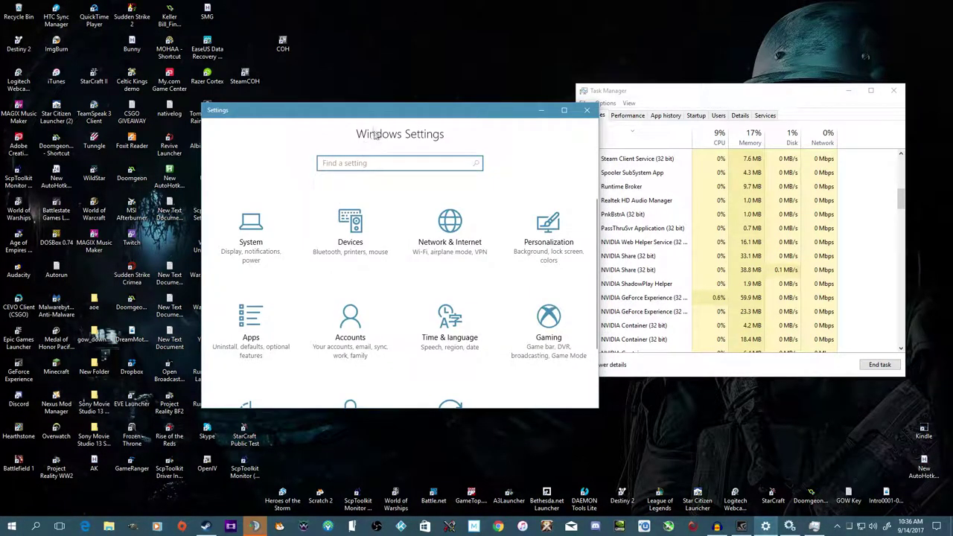
{"action": "left_click_drag", "start_coordinate": [363, 99], "coordinate": [300, 90]}
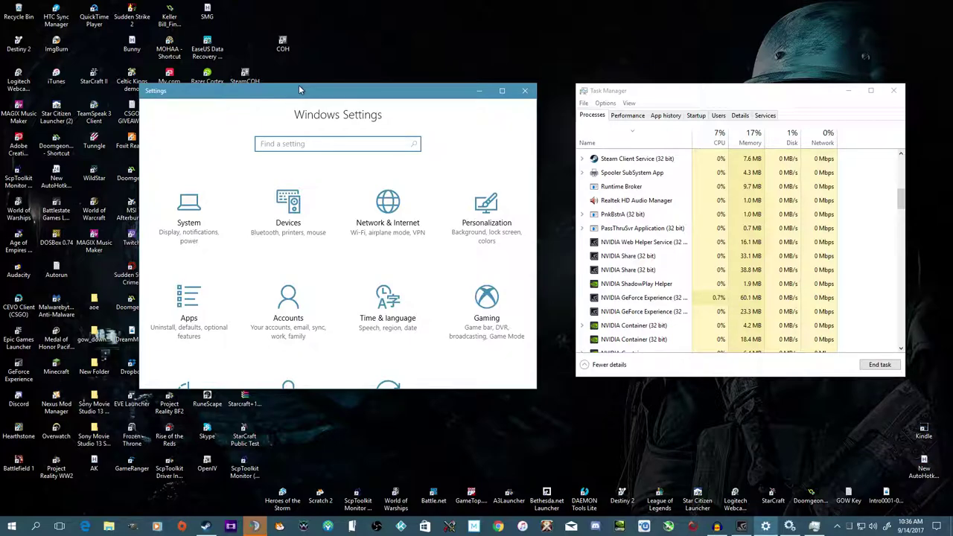
{"action": "type", "text": "control pane"}
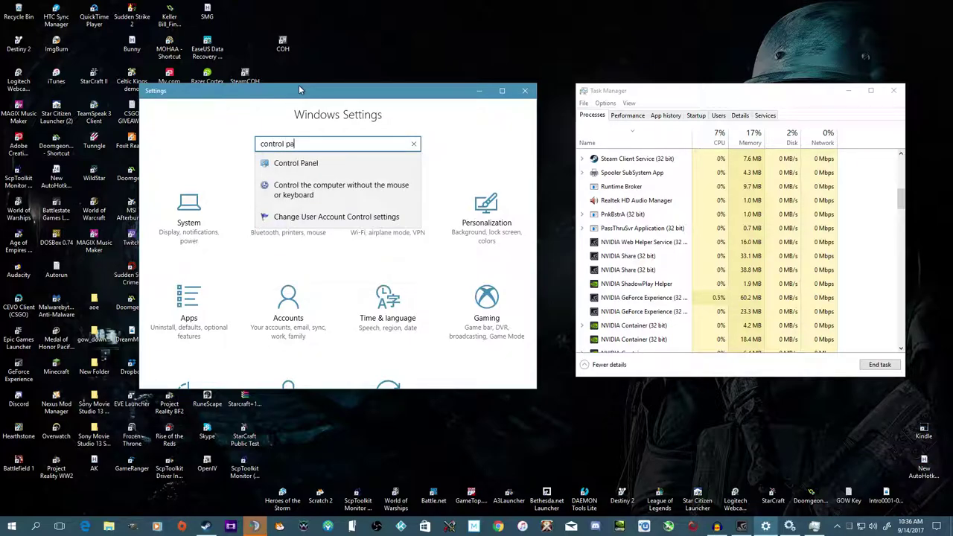
{"action": "key", "text": "BackSpace"}
{"action": "key", "text": "BackSpace"}
{"action": "key", "text": "BackSpace"}
{"action": "key", "text": "BackSpace"}
{"action": "key", "text": "BackSpace"}
{"action": "key", "text": "BackSpace"}
{"action": "key", "text": "BackSpace"}
{"action": "key", "text": "BackSpace"}
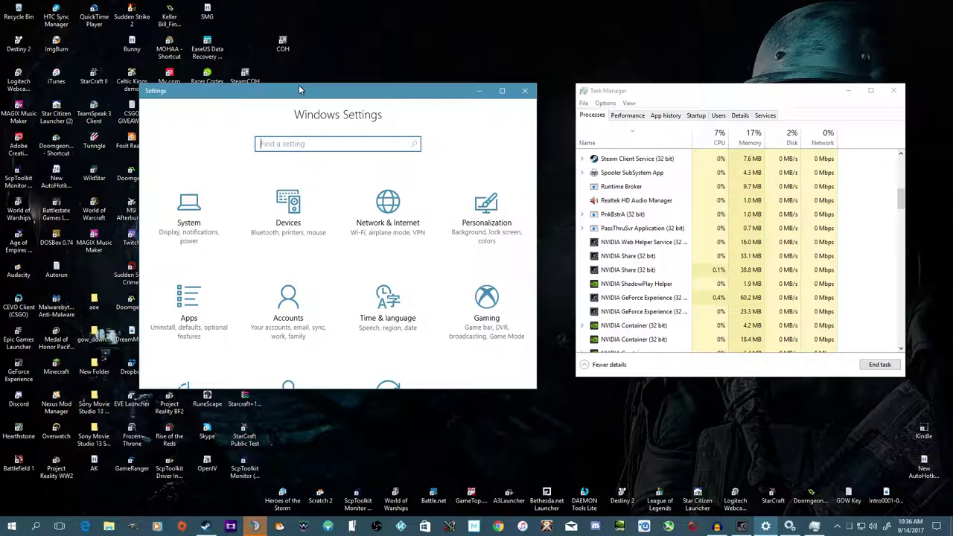
{"action": "type", "text": "servics"}
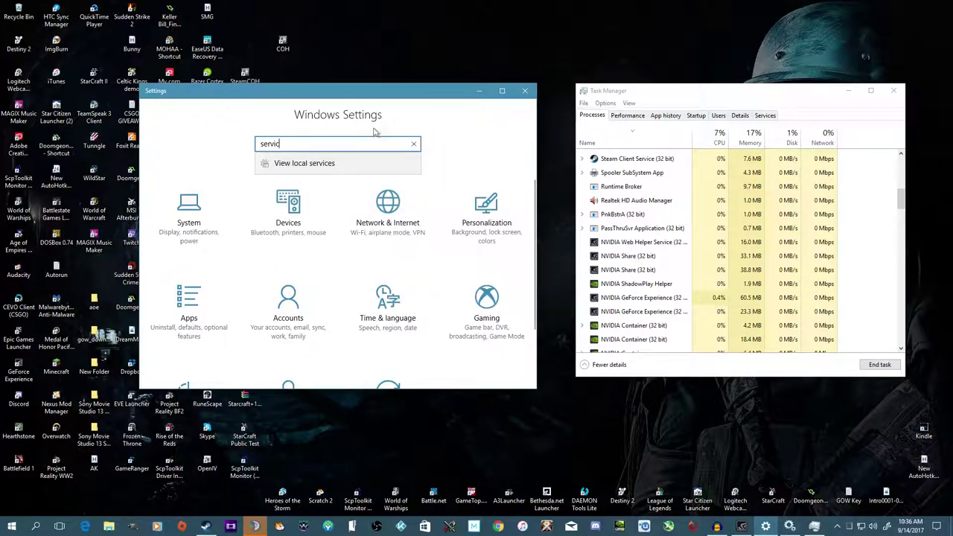
{"action": "left_click", "coordinate": [335, 163]}
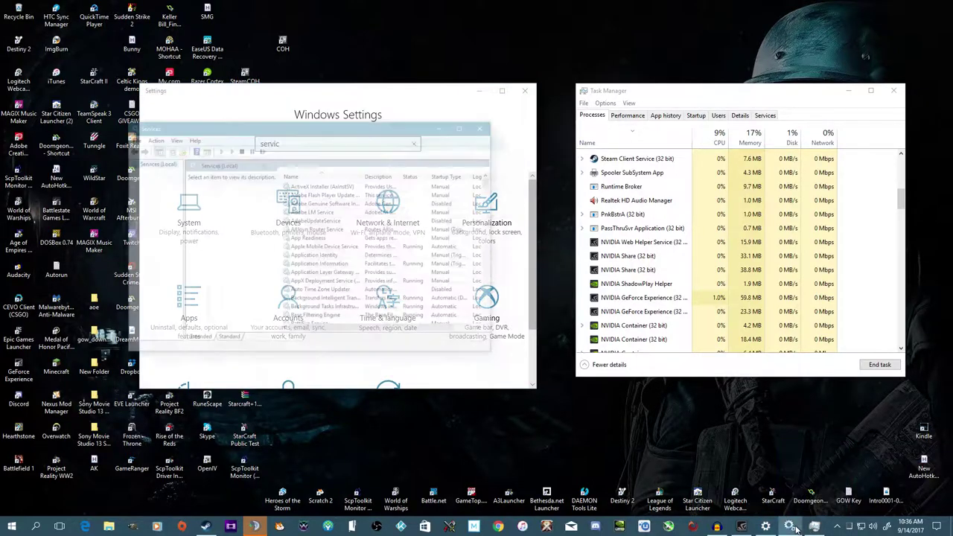
Enlarge the Services window and scroll down to UPnP Device Host and the updater service
{"action": "left_click_drag", "start_coordinate": [328, 80], "coordinate": [334, 82]}
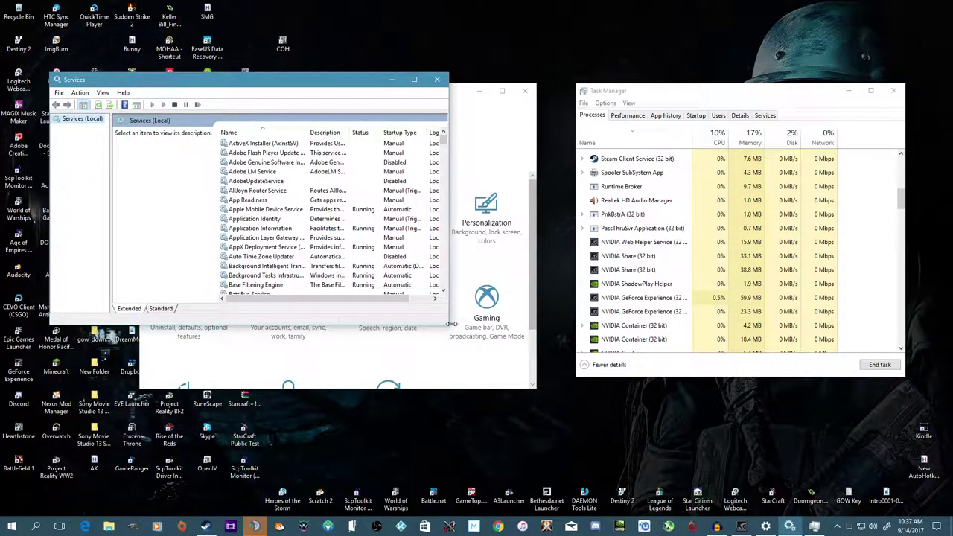
{"action": "left_click_drag", "start_coordinate": [450, 323], "coordinate": [644, 433]}
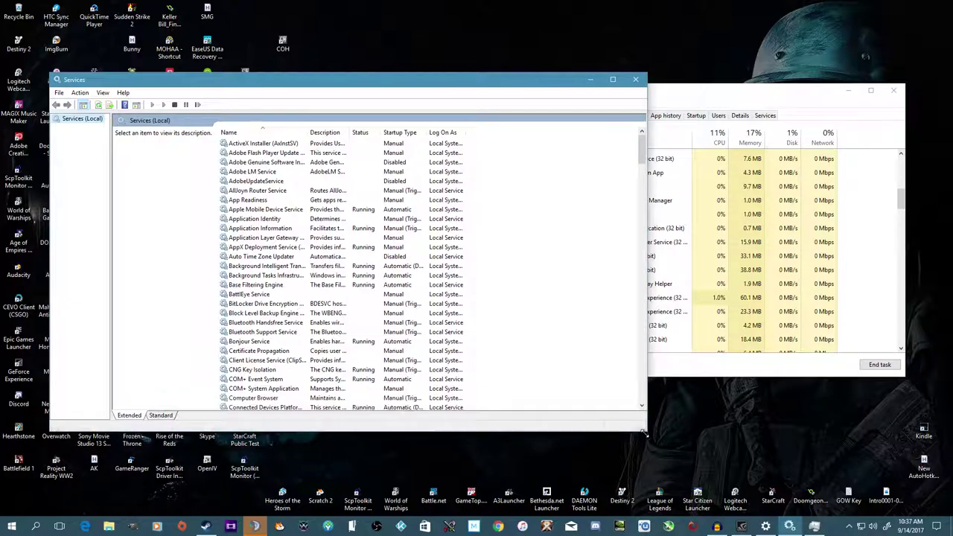
{"action": "scroll", "coordinate": [336, 332], "scroll_direction": "down", "scroll_amount": 9}
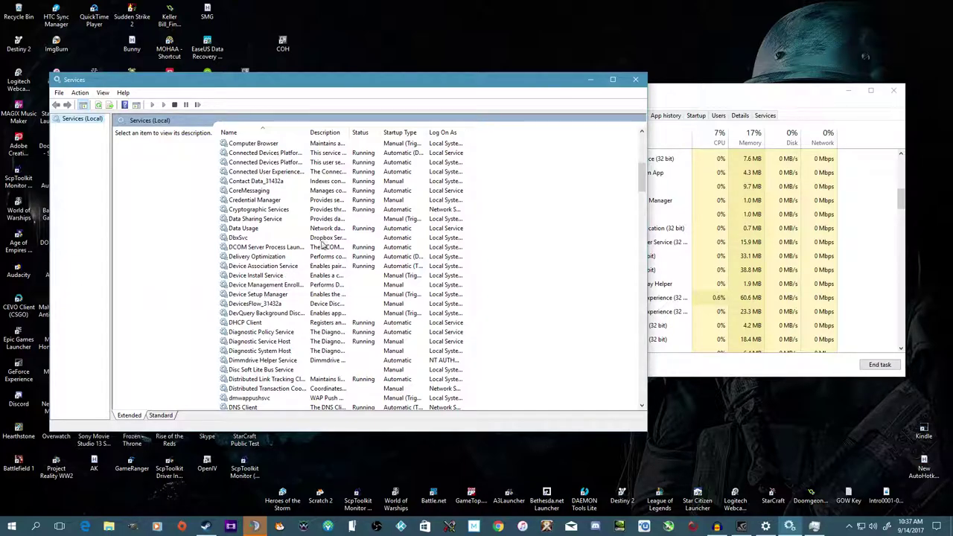
{"action": "left_click", "coordinate": [277, 285]}
{"action": "scroll", "coordinate": [280, 301], "scroll_direction": "down", "scroll_amount": 10}
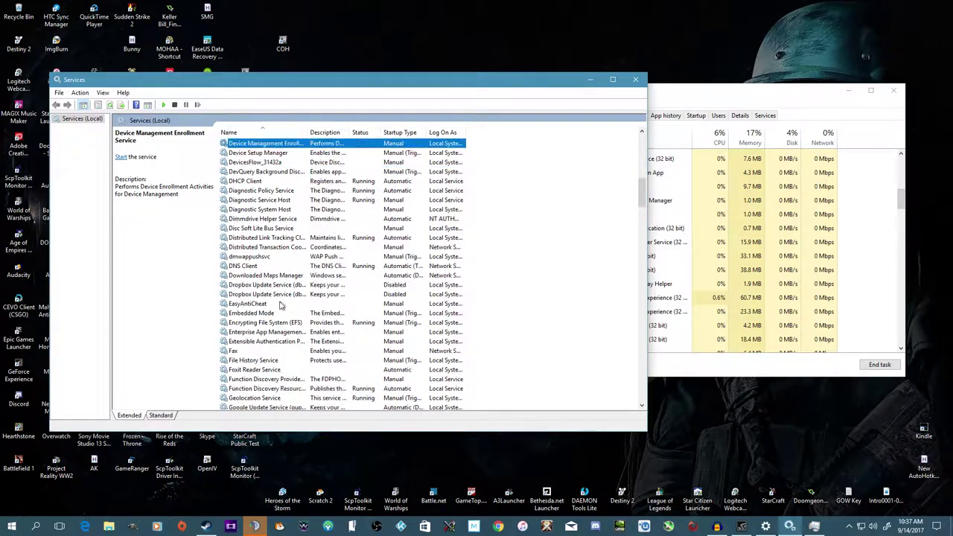
{"action": "scroll", "coordinate": [281, 302], "scroll_direction": "down", "scroll_amount": 20}
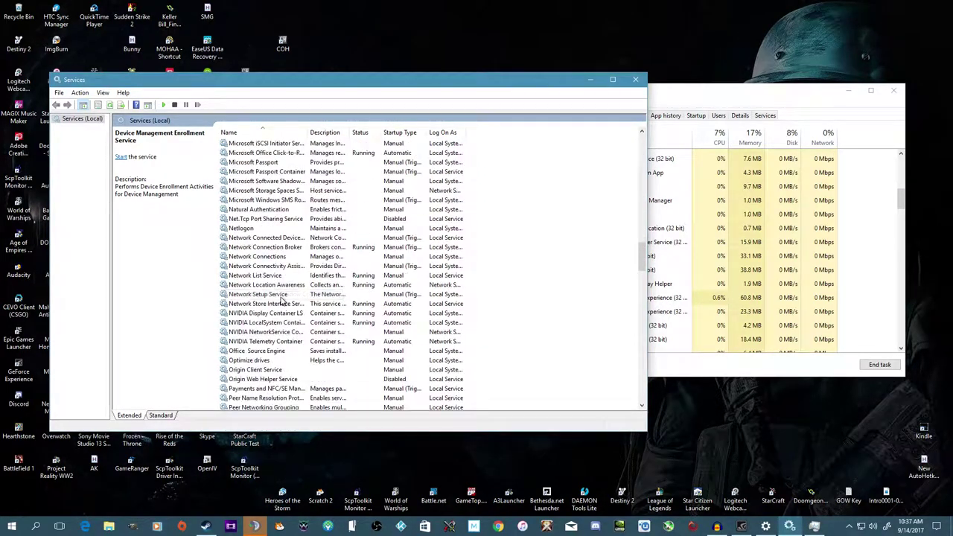
{"action": "scroll", "coordinate": [281, 302], "scroll_direction": "down", "scroll_amount": 20}
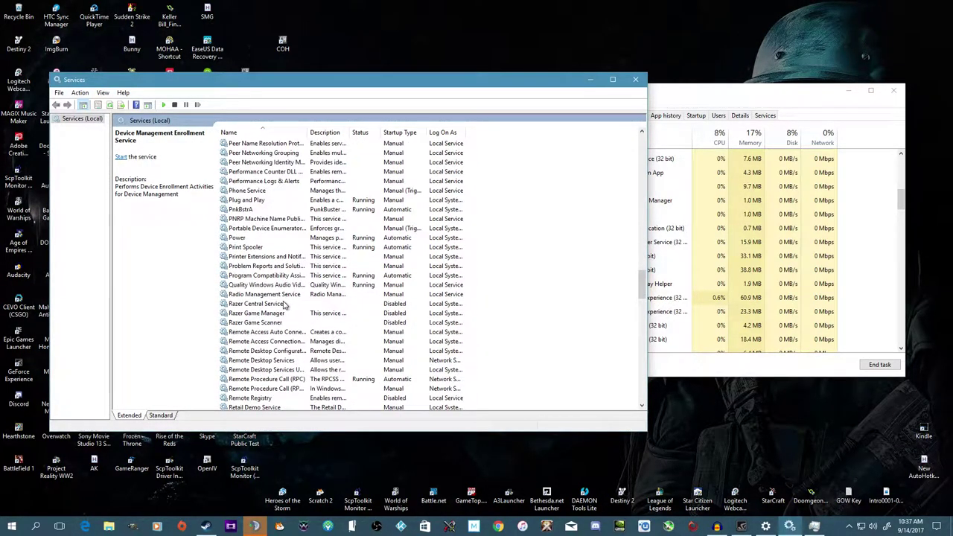
{"action": "scroll", "coordinate": [283, 305], "scroll_direction": "down", "scroll_amount": 20}
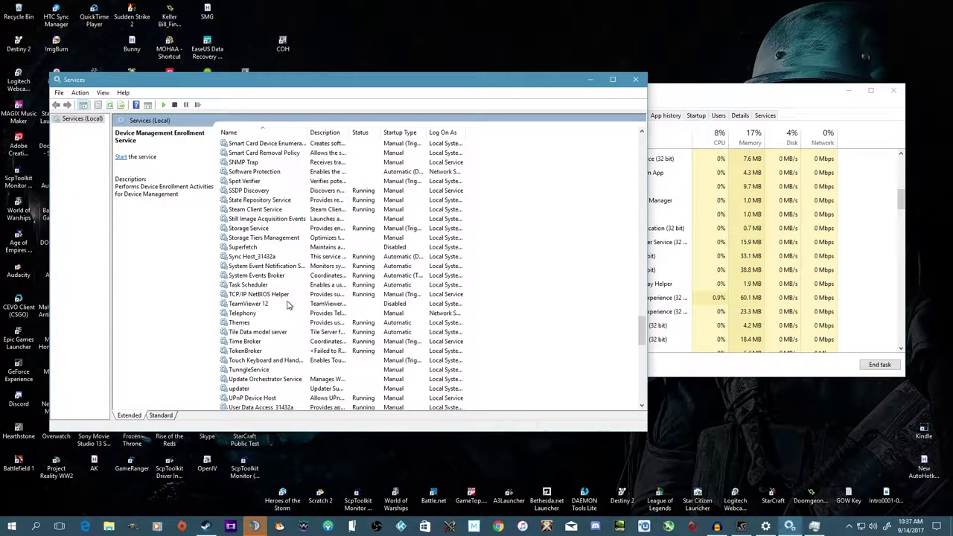
{"action": "left_click", "coordinate": [263, 313]}
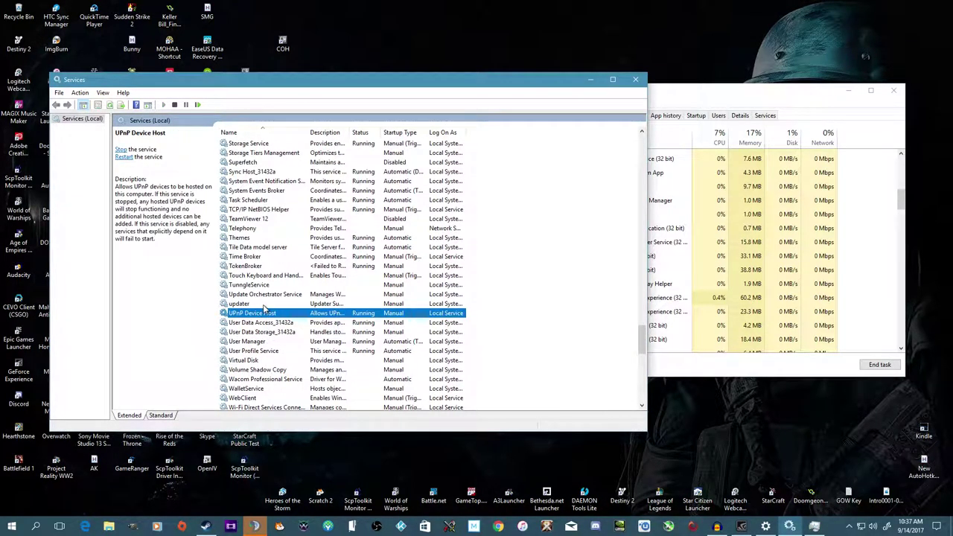
{"action": "left_click", "coordinate": [262, 304]}
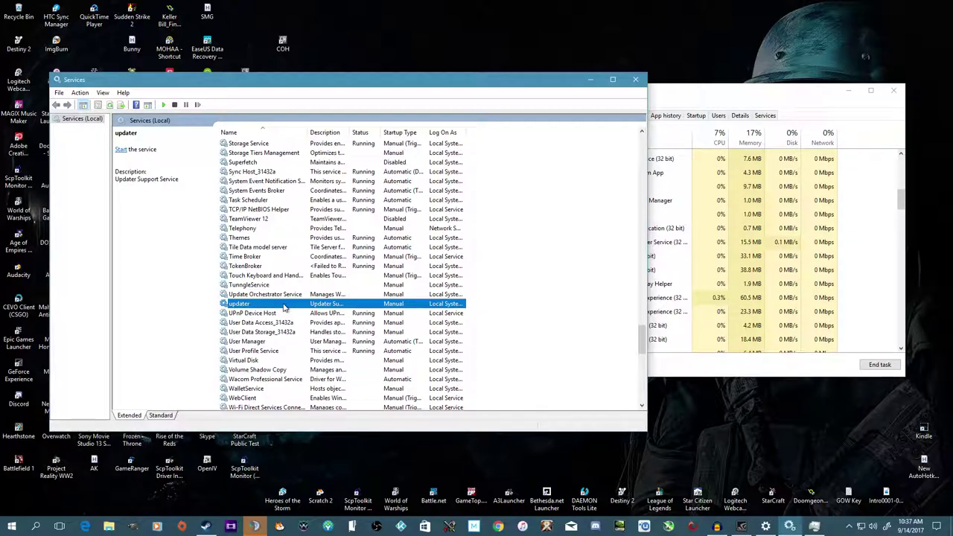
Scroll past Windows Installer and select the Windows Update service
{"action": "scroll", "coordinate": [283, 308], "scroll_direction": "down", "scroll_amount": 4}
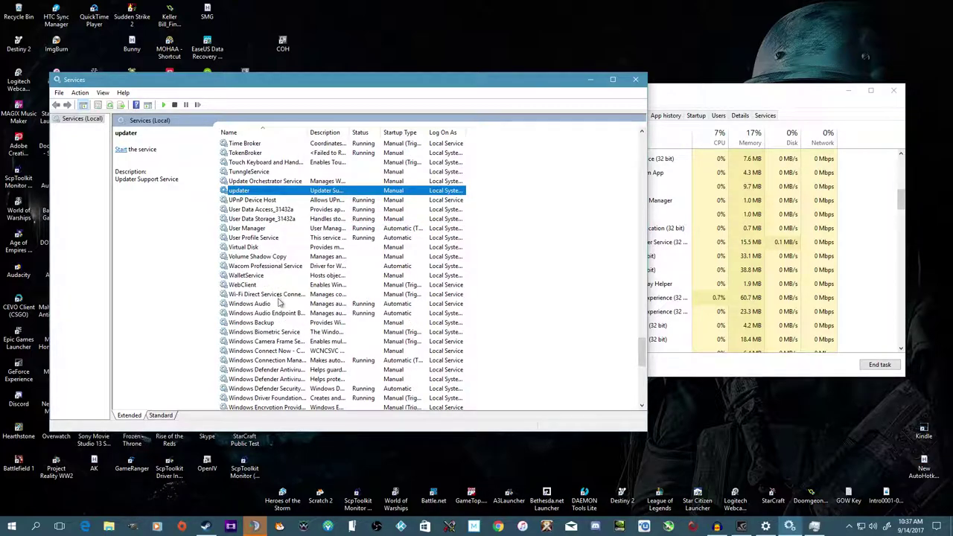
{"action": "scroll", "coordinate": [283, 360], "scroll_direction": "down", "scroll_amount": 1}
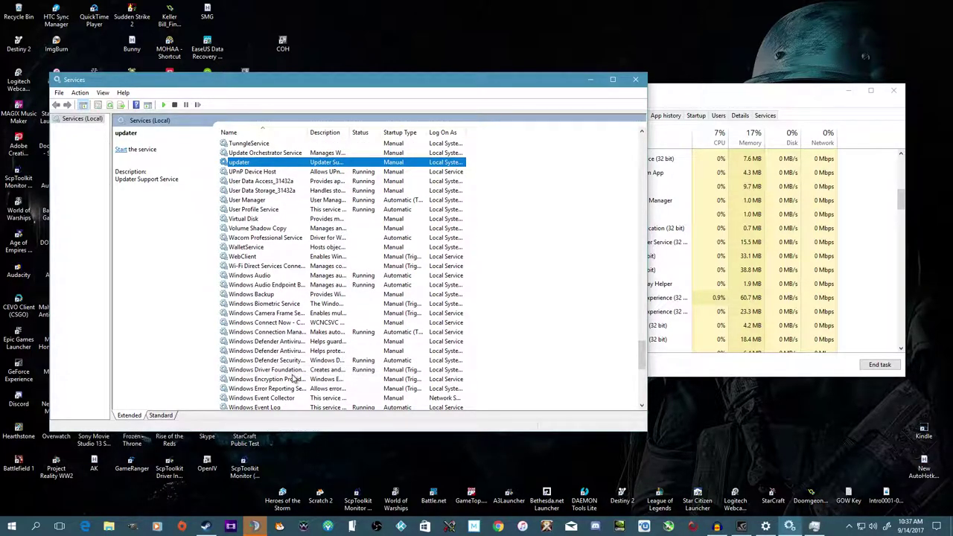
{"action": "scroll", "coordinate": [294, 395], "scroll_direction": "down", "scroll_amount": 7}
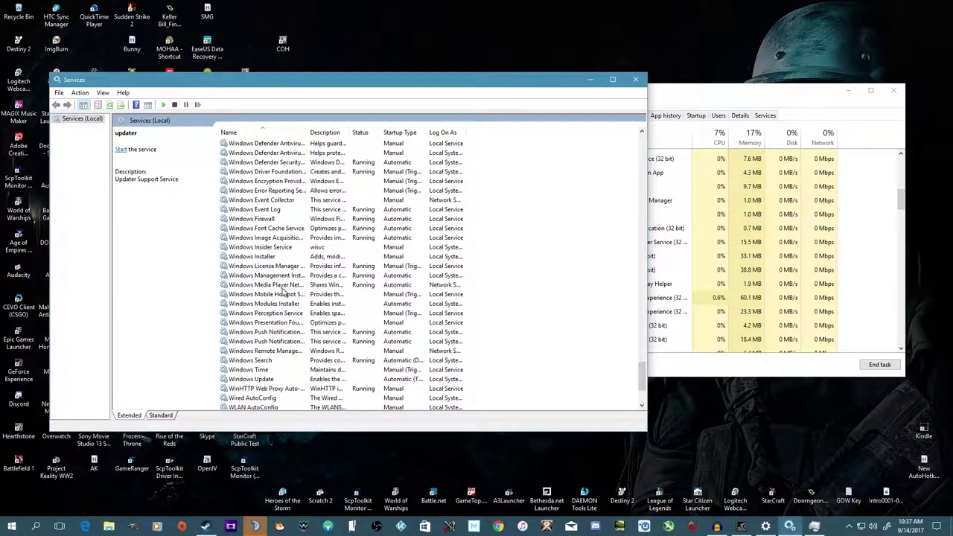
{"action": "left_click", "coordinate": [273, 256]}
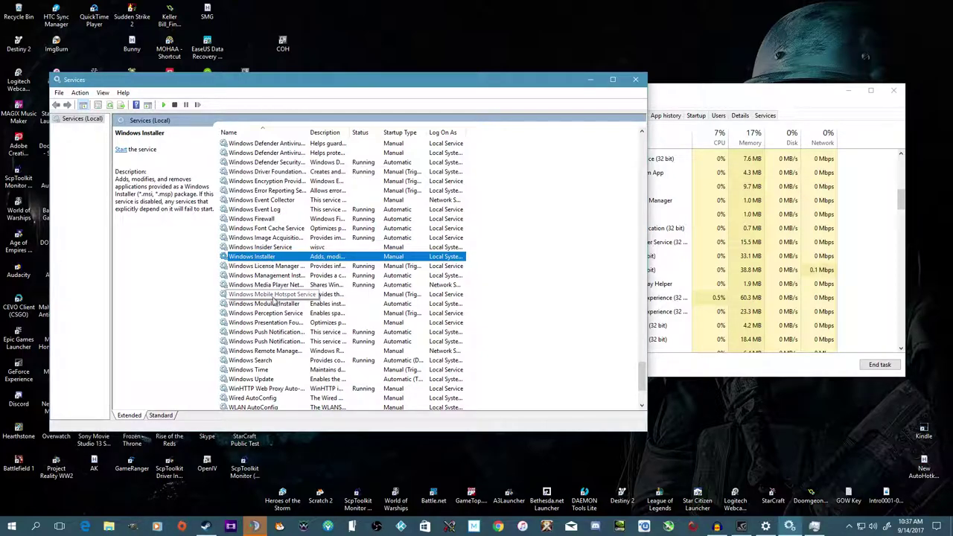
{"action": "left_click", "coordinate": [272, 381]}
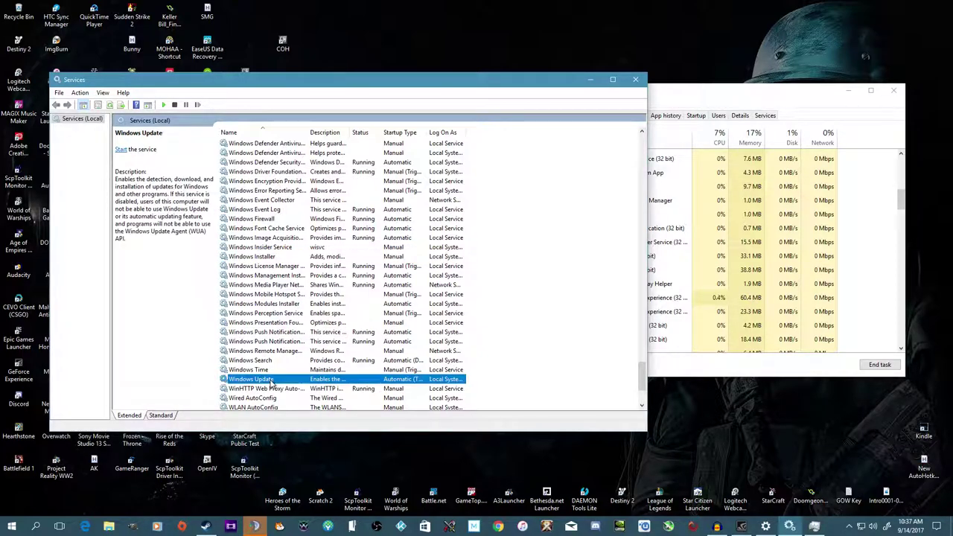
{"action": "right_click", "coordinate": [270, 381]}
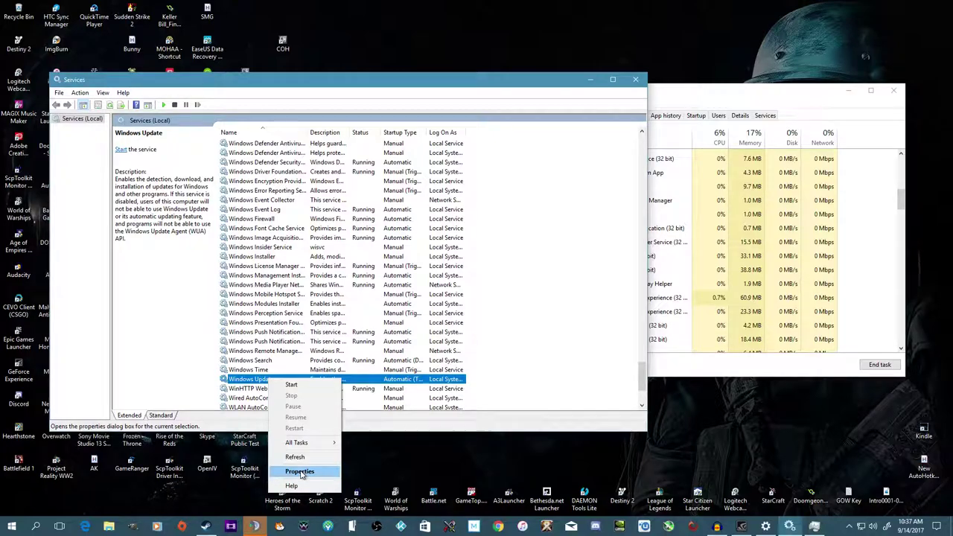
{"action": "left_click", "coordinate": [299, 472]}
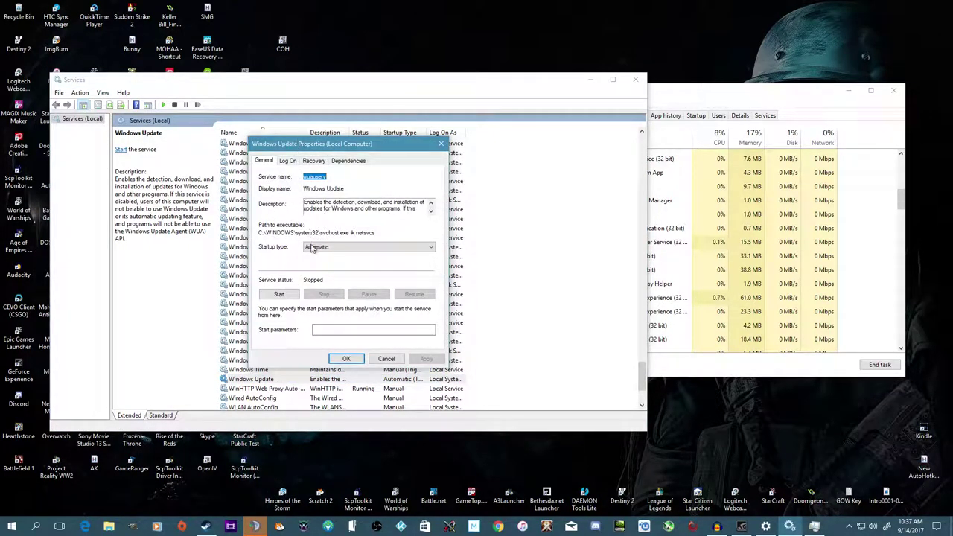
{"action": "left_click", "coordinate": [312, 248]}
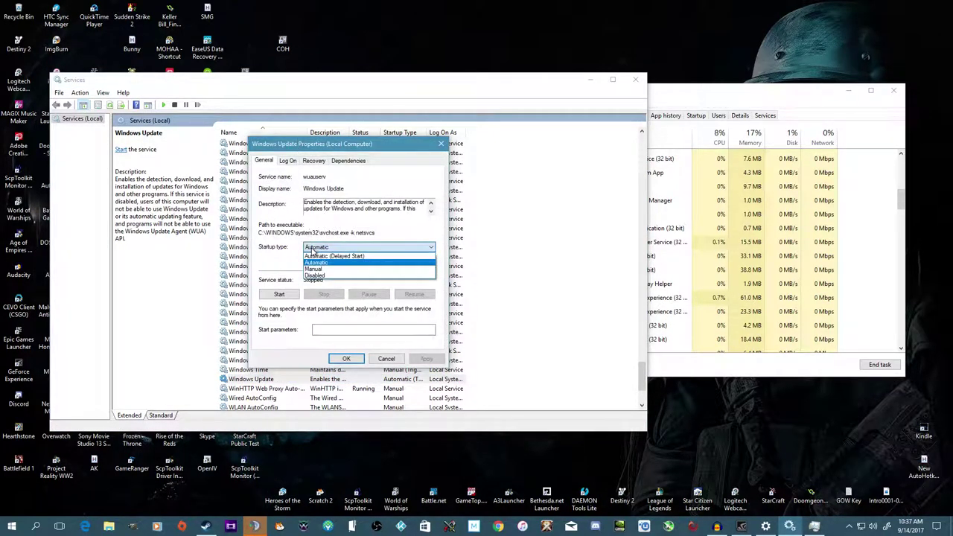
{"action": "left_click", "coordinate": [385, 360]}
{"action": "left_click", "coordinate": [385, 361]}
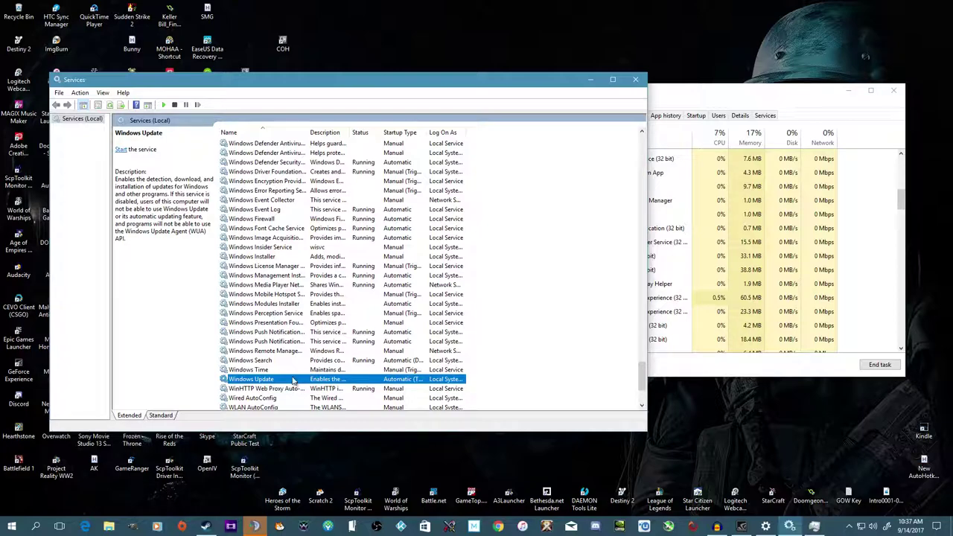
{"action": "scroll", "coordinate": [302, 380], "scroll_direction": "down", "scroll_amount": 2}
{"action": "scroll", "coordinate": [302, 386], "scroll_direction": "down", "scroll_amount": 2}
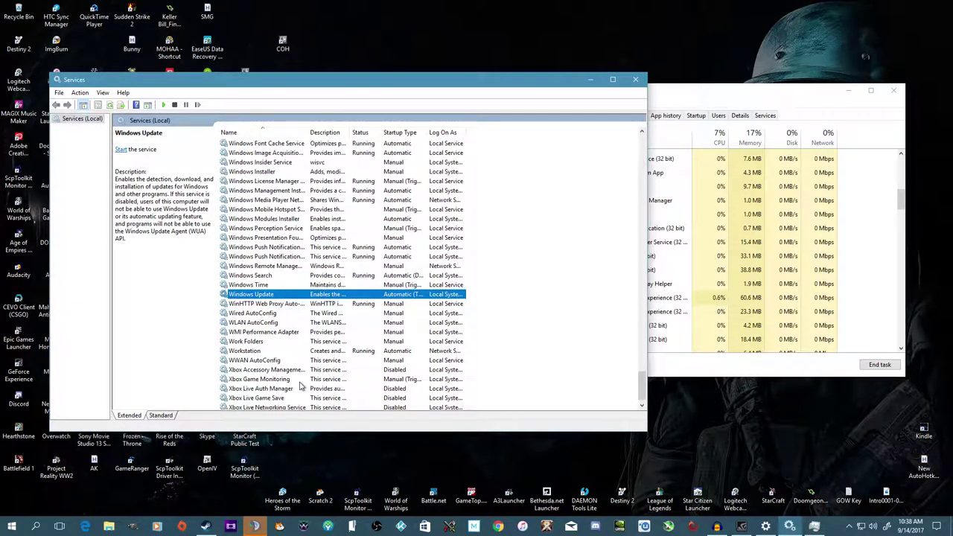
{"action": "left_click", "coordinate": [261, 380]}
{"action": "right_click", "coordinate": [257, 380]}
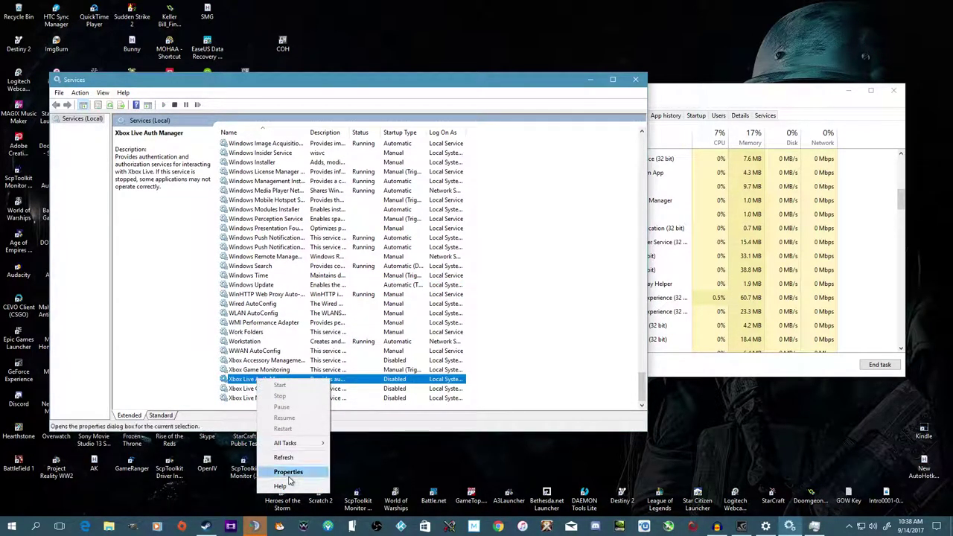
{"action": "left_click", "coordinate": [155, 324]}
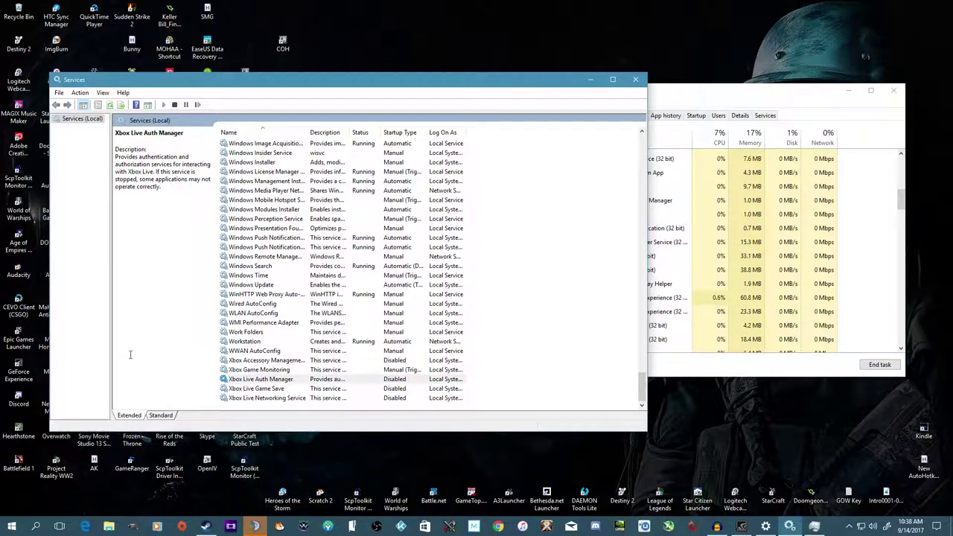
{"action": "left_click", "coordinate": [249, 361]}
{"action": "left_click", "coordinate": [254, 379]}
{"action": "left_click", "coordinate": [256, 389]}
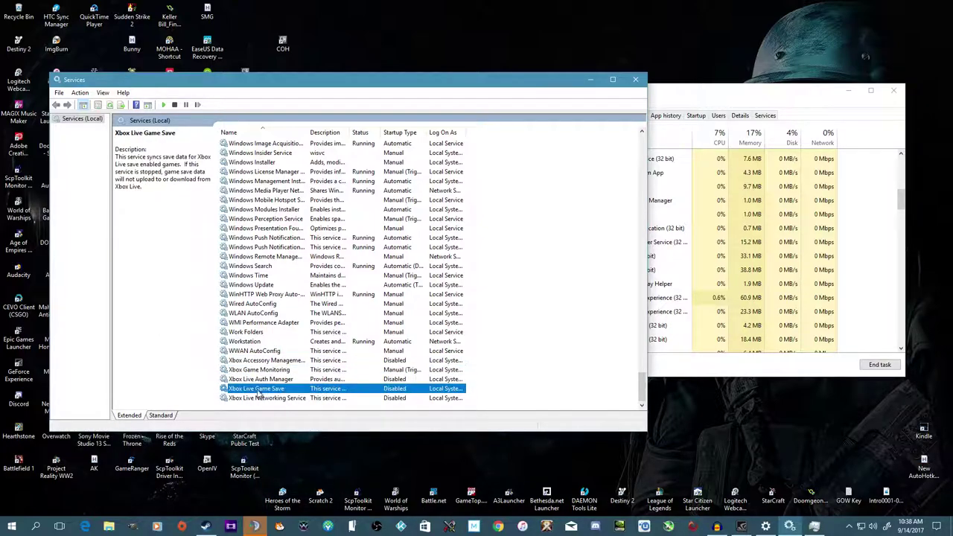
{"action": "left_click", "coordinate": [257, 399]}
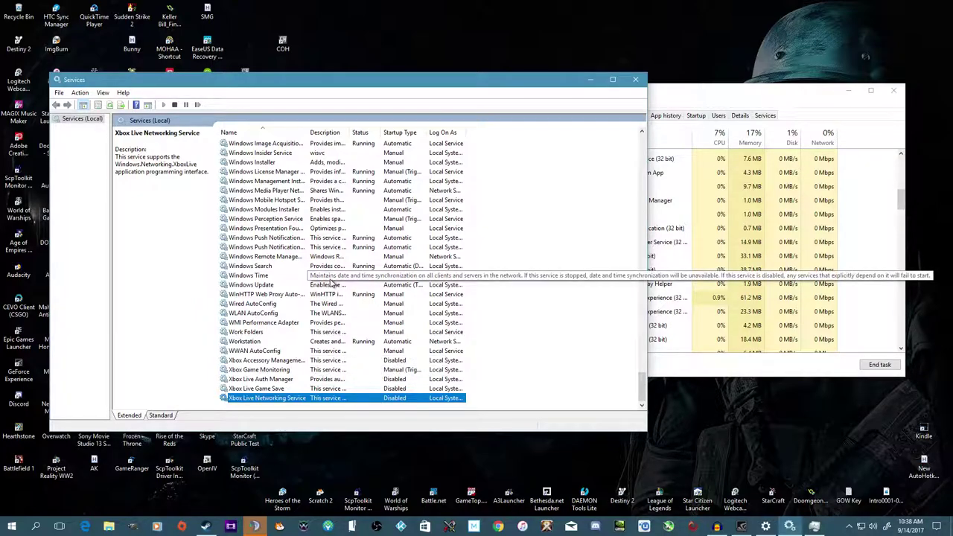
{"action": "scroll", "coordinate": [332, 283], "scroll_direction": "up", "scroll_amount": 3}
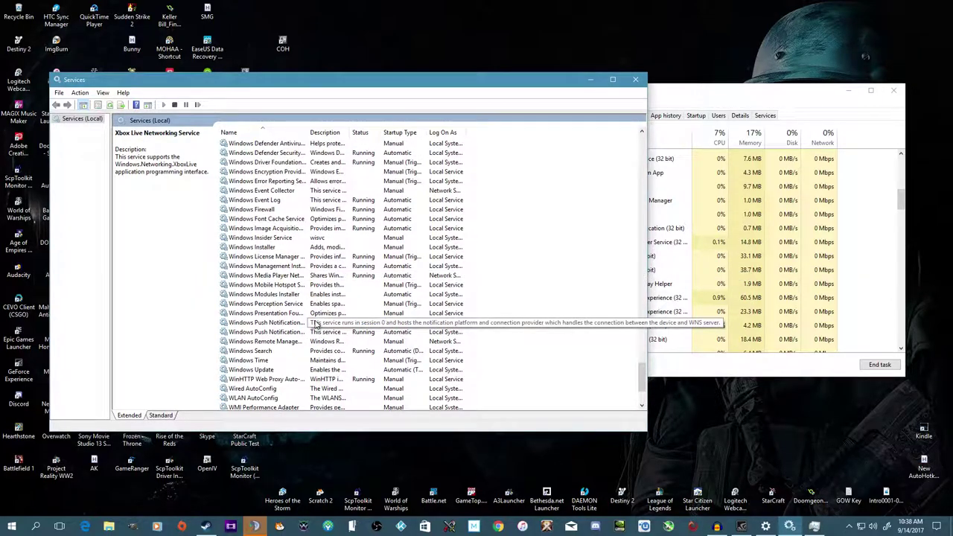
{"action": "scroll", "coordinate": [313, 324], "scroll_direction": "up", "scroll_amount": 3}
{"action": "left_click", "coordinate": [280, 295]}
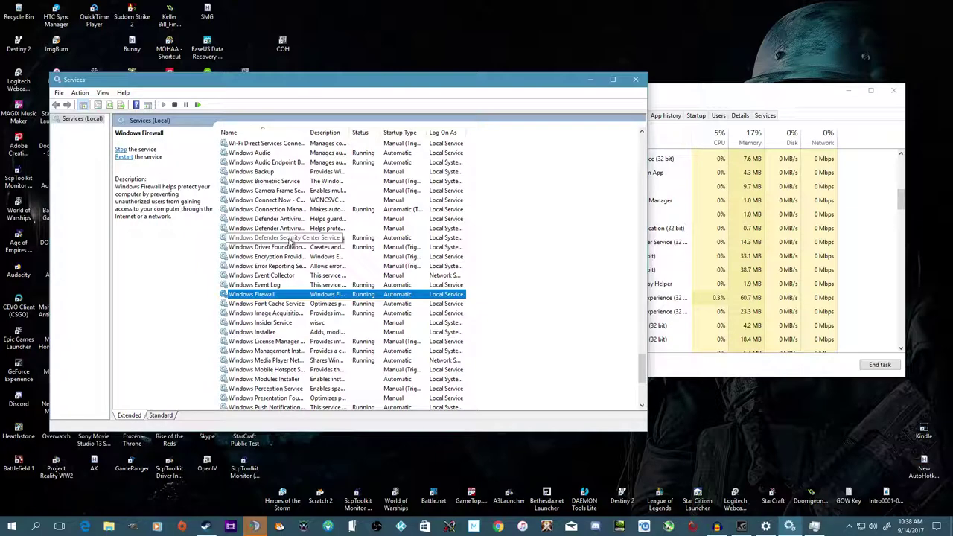
{"action": "scroll", "coordinate": [316, 218], "scroll_direction": "up", "scroll_amount": 2}
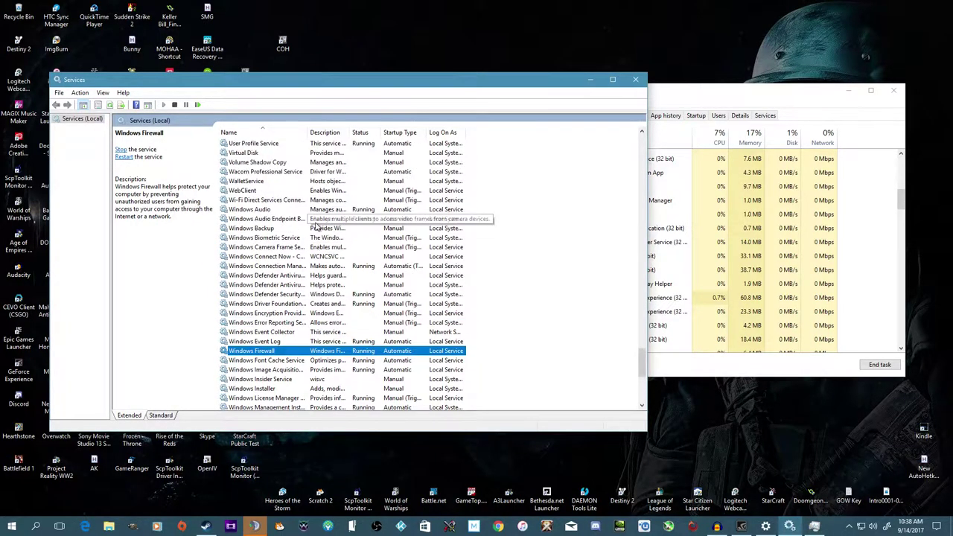
{"action": "scroll", "coordinate": [311, 266], "scroll_direction": "up", "scroll_amount": 1}
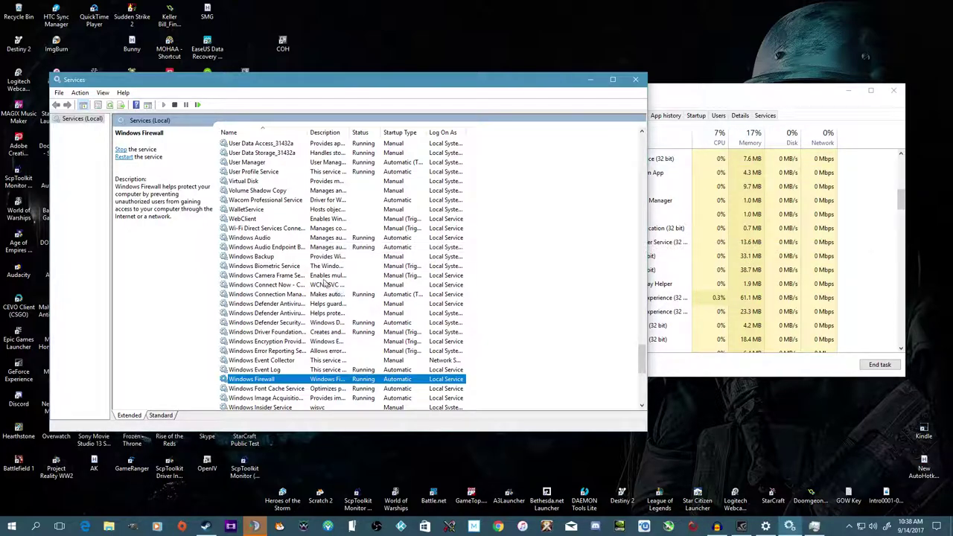
Search 'task sched' in Settings and open Task Scheduler from the result
{"action": "left_click", "coordinate": [774, 528]}
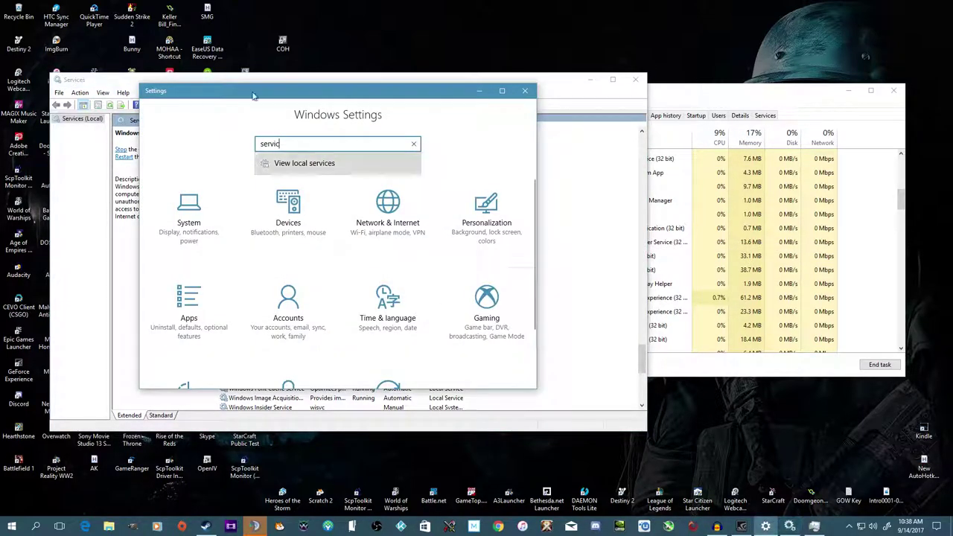
{"action": "key", "text": "BackSpace"}
{"action": "key", "text": "BackSpace"}
{"action": "key", "text": "BackSpace"}
{"action": "key", "text": "BackSpace"}
{"action": "key", "text": "BackSpace"}
{"action": "type", "text": "task sched"}
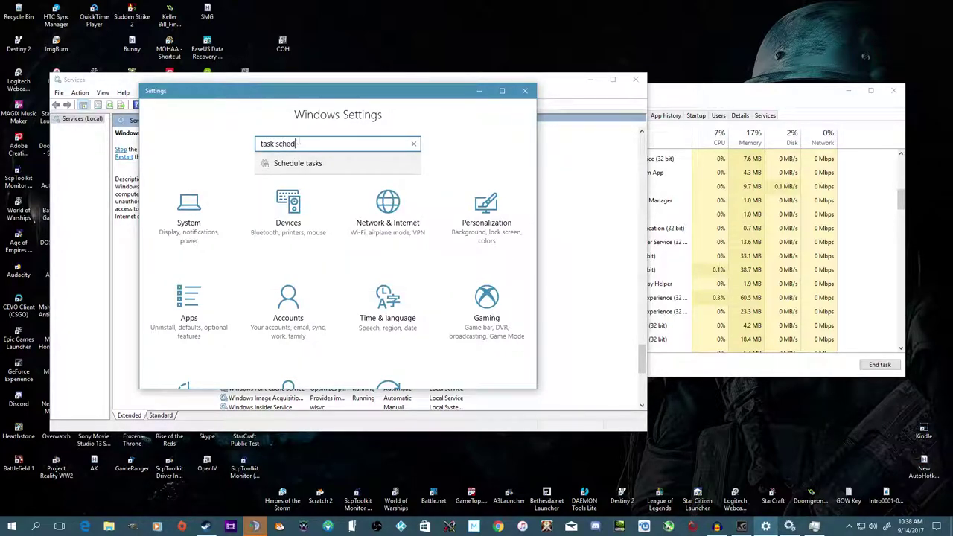
{"action": "left_click", "coordinate": [297, 163]}
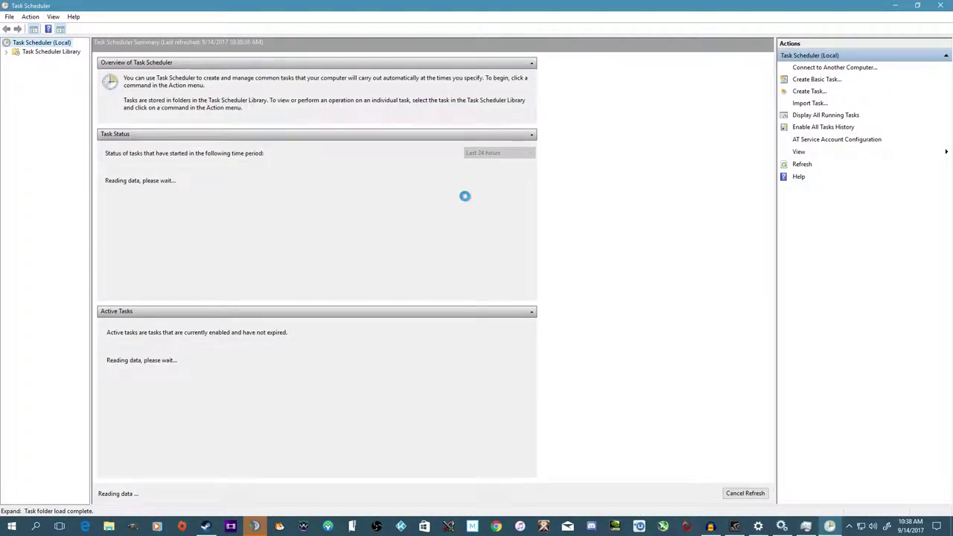
Expand Task Scheduler Library > Microsoft > Windows and open the Windows Defender task folder
{"action": "left_click", "coordinate": [6, 52]}
{"action": "left_click", "coordinate": [17, 69]}
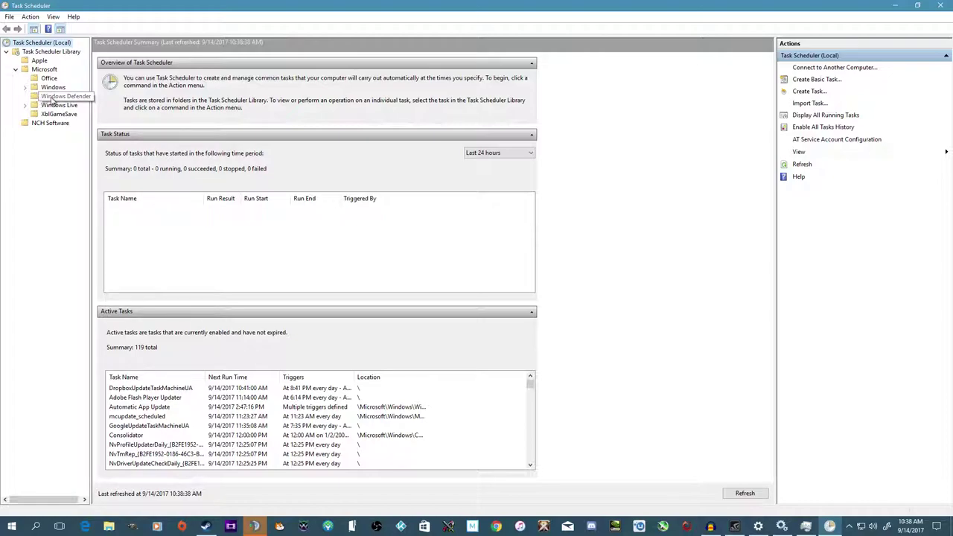
{"action": "left_click", "coordinate": [54, 98]}
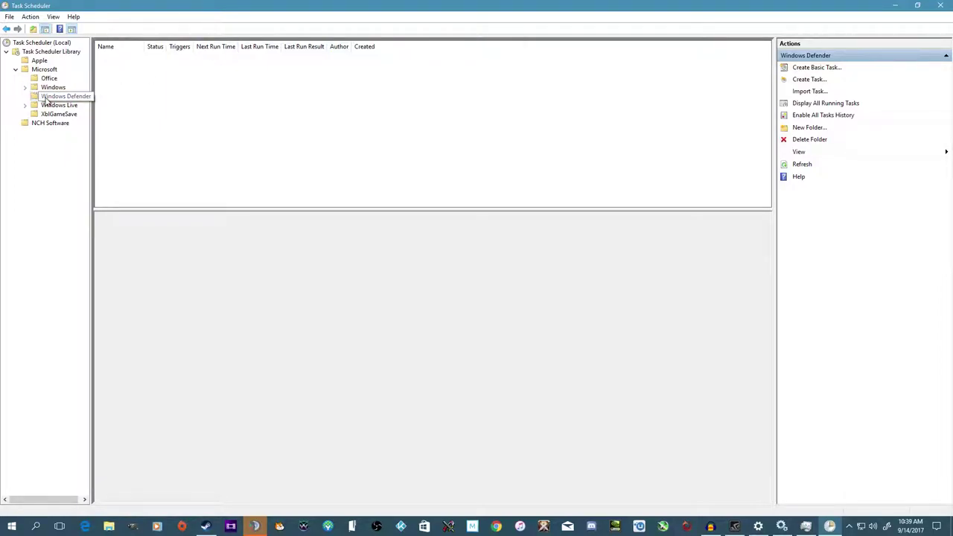
{"action": "left_click", "coordinate": [27, 88]}
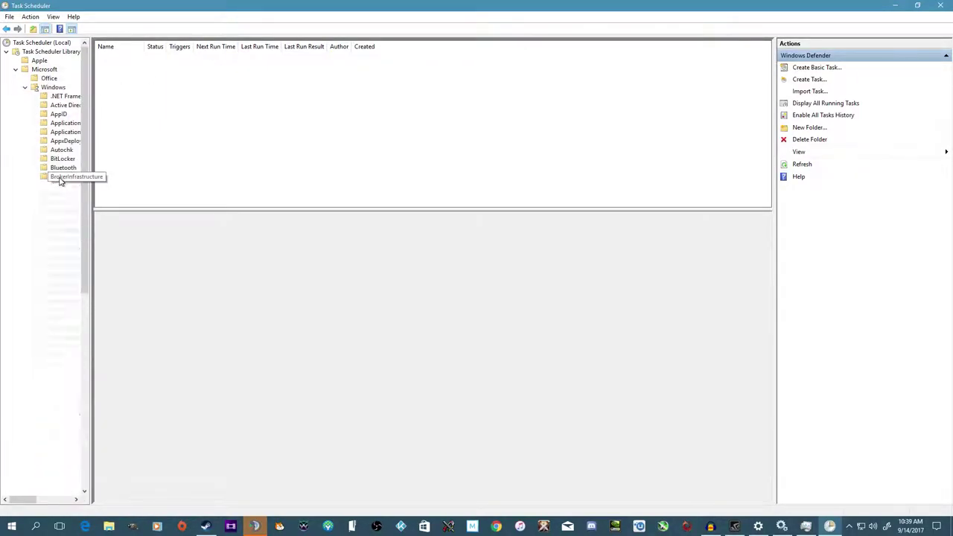
{"action": "scroll", "coordinate": [53, 179], "scroll_direction": "down", "scroll_amount": 10}
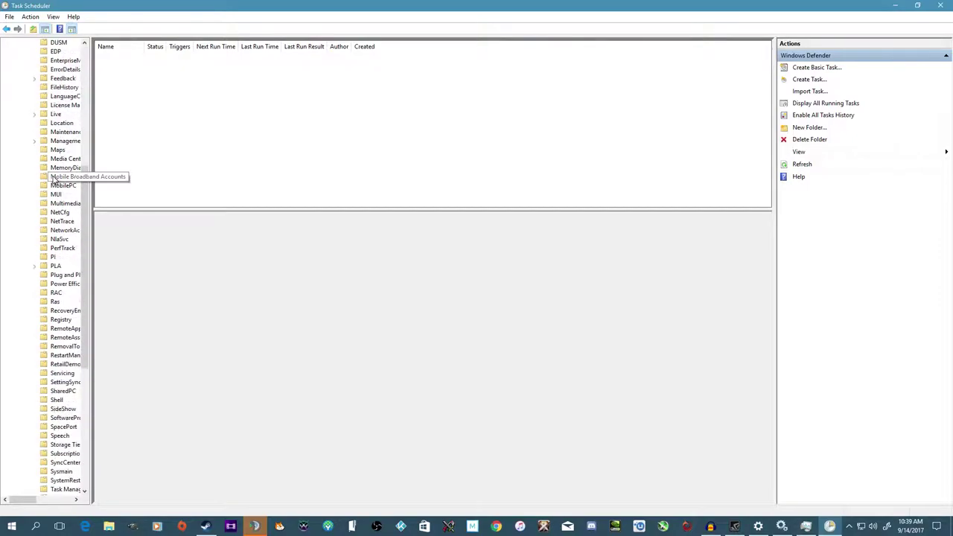
{"action": "scroll", "coordinate": [53, 178], "scroll_direction": "down", "scroll_amount": 10}
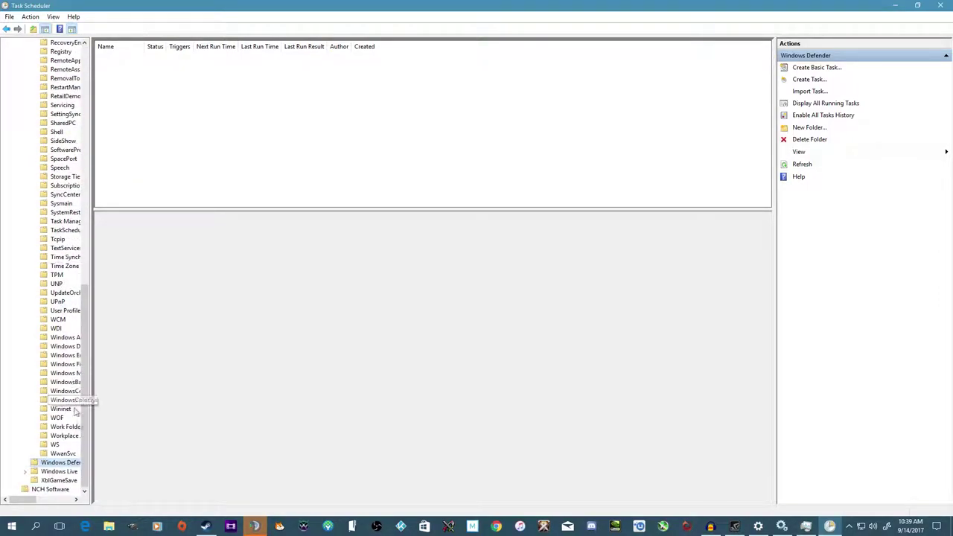
{"action": "left_click_drag", "start_coordinate": [37, 503], "coordinate": [50, 504]}
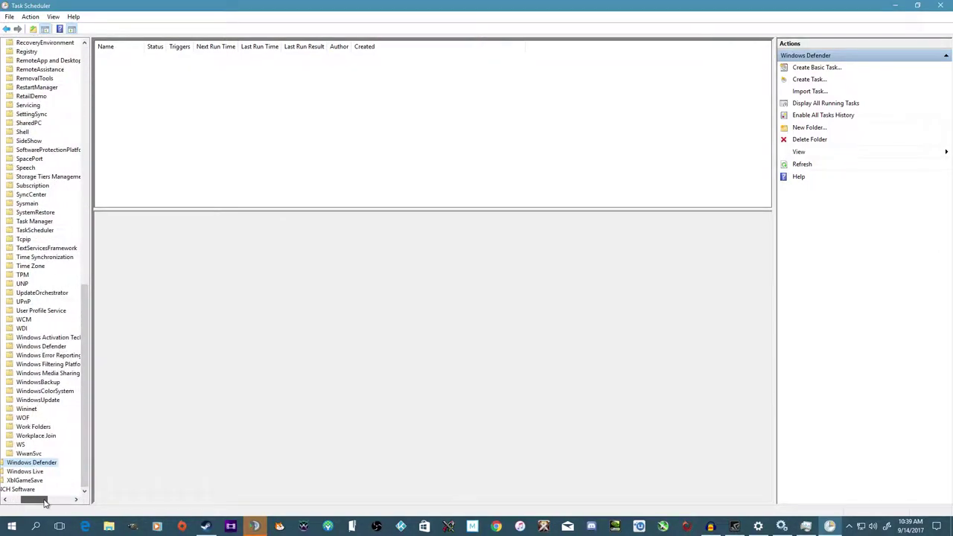
{"action": "left_click", "coordinate": [50, 347]}
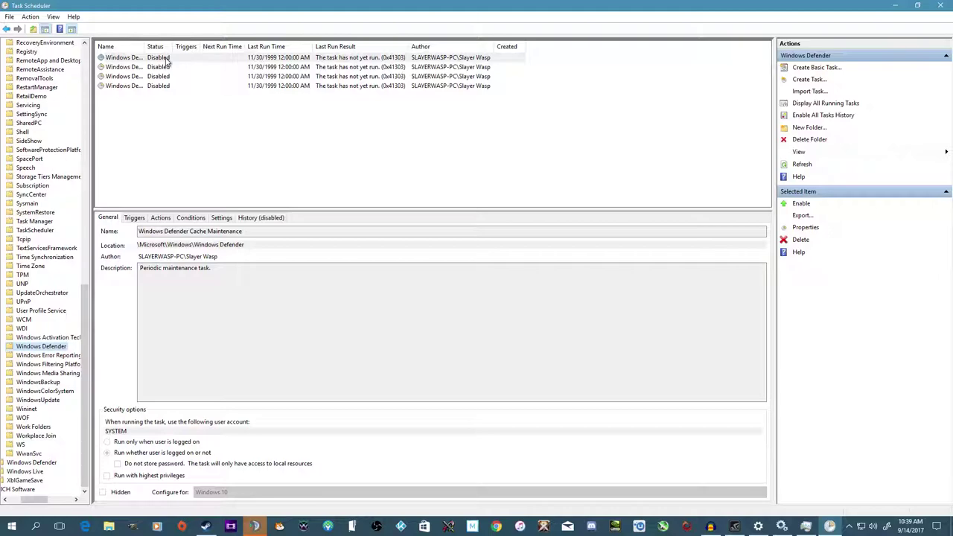
{"action": "right_click", "coordinate": [167, 60]}
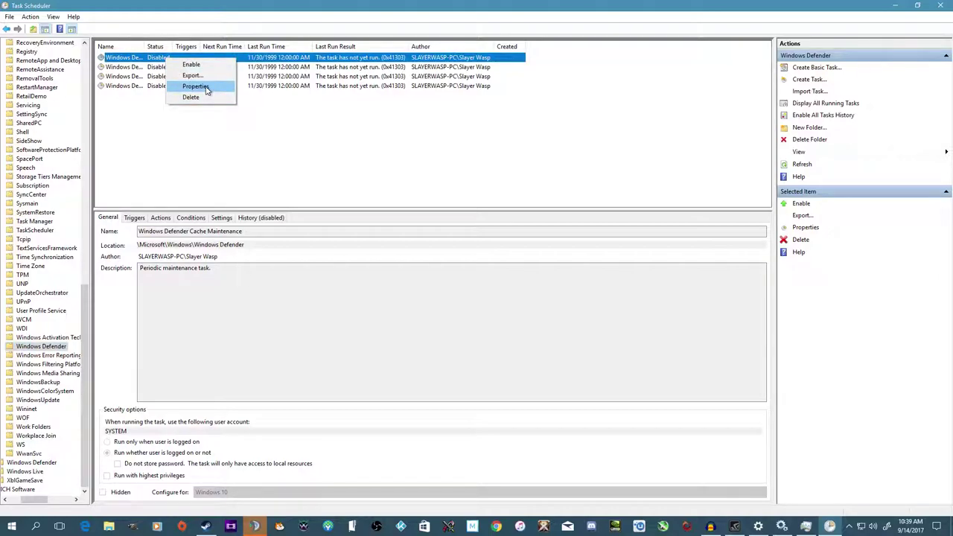
Review the Cache Maintenance task's Triggers, Actions, Conditions and Settings tabs, then close its properties
{"action": "left_click", "coordinate": [195, 86]}
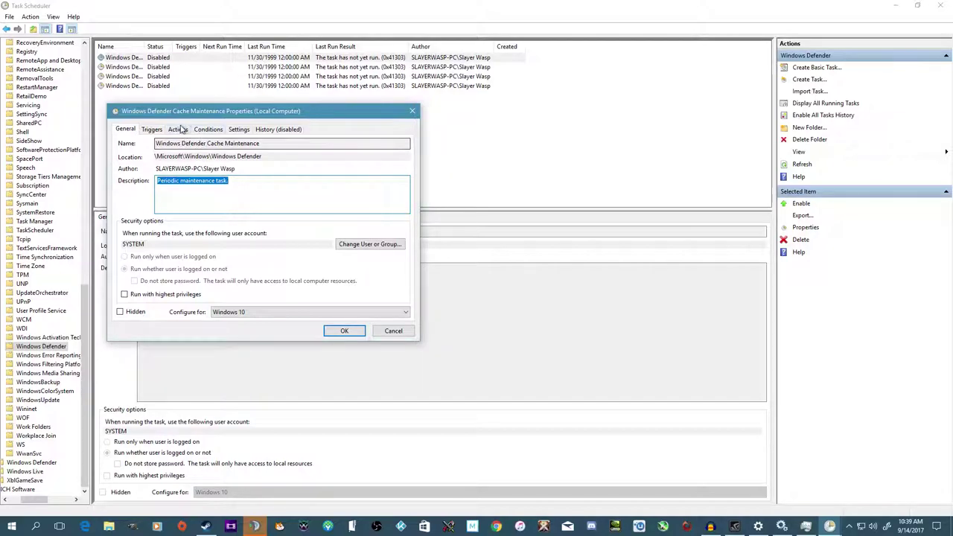
{"action": "left_click", "coordinate": [153, 130]}
{"action": "left_click", "coordinate": [179, 130]}
{"action": "left_click", "coordinate": [203, 131]}
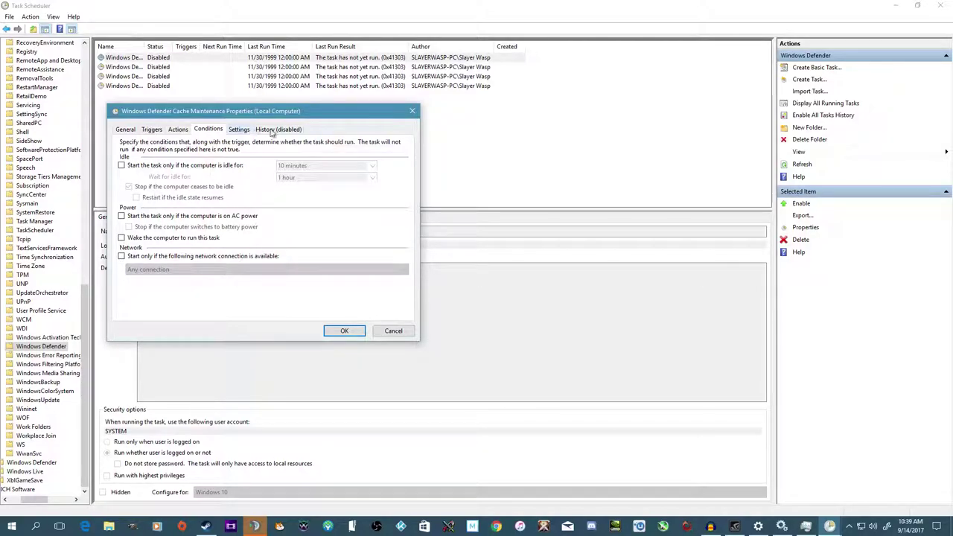
{"action": "left_click", "coordinate": [242, 131]}
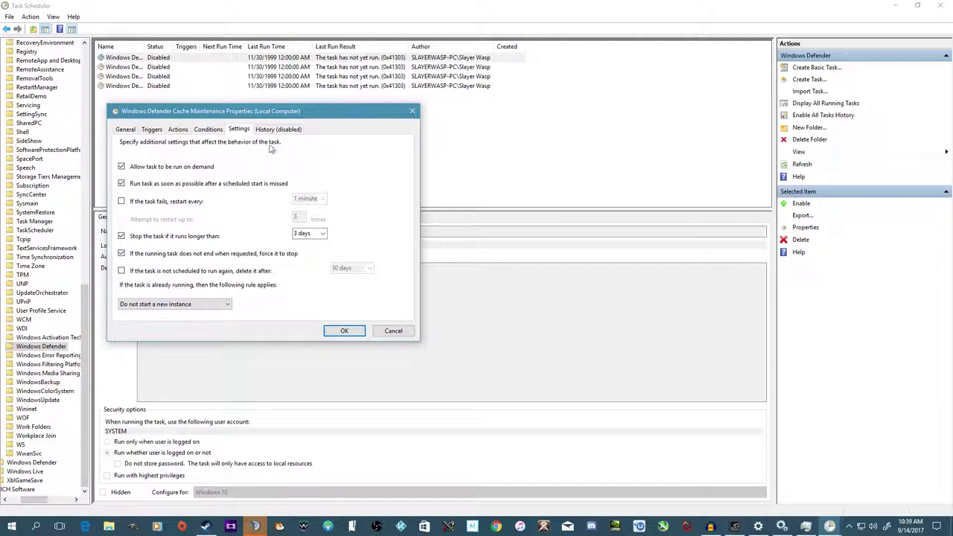
{"action": "left_click", "coordinate": [412, 111]}
Review the Windows Defender Cleanup task's Triggers, Actions, Conditions and Settings tabs, then close it
{"action": "right_click", "coordinate": [212, 72]}
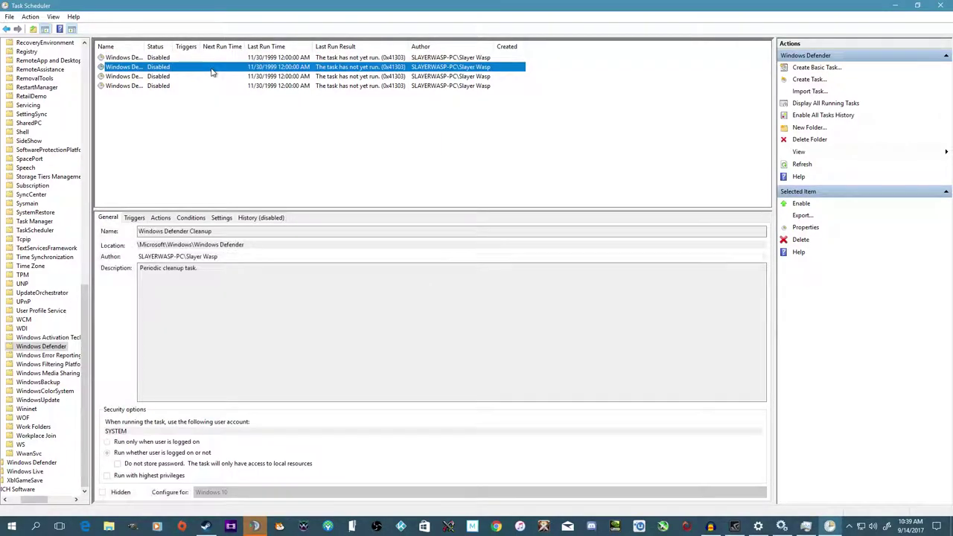
{"action": "left_click", "coordinate": [239, 97]}
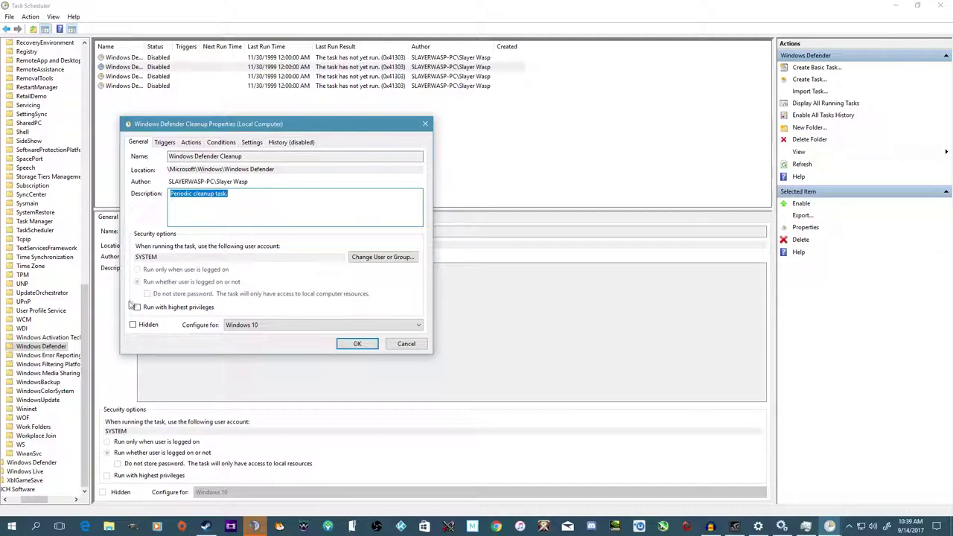
{"action": "left_click", "coordinate": [165, 142]}
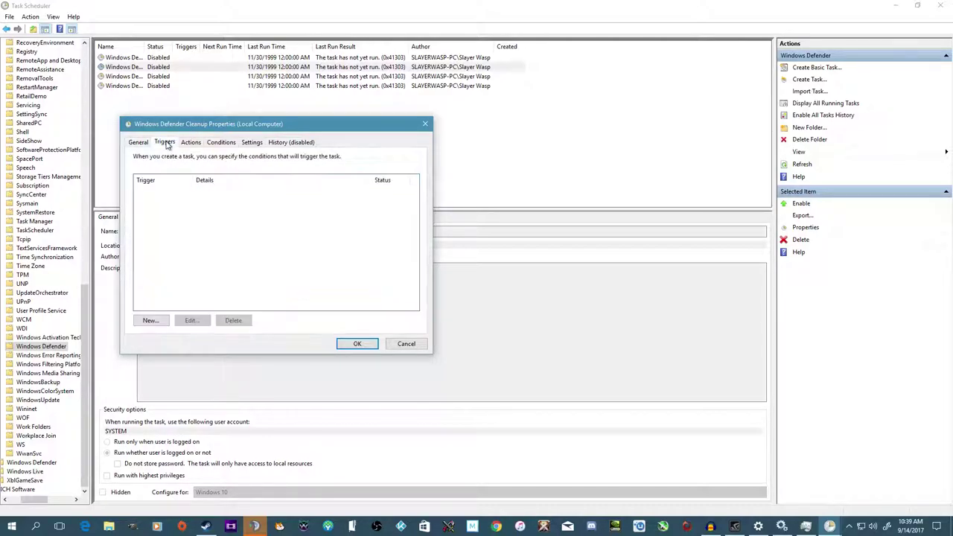
{"action": "left_click", "coordinate": [191, 141]}
{"action": "left_click", "coordinate": [221, 142]}
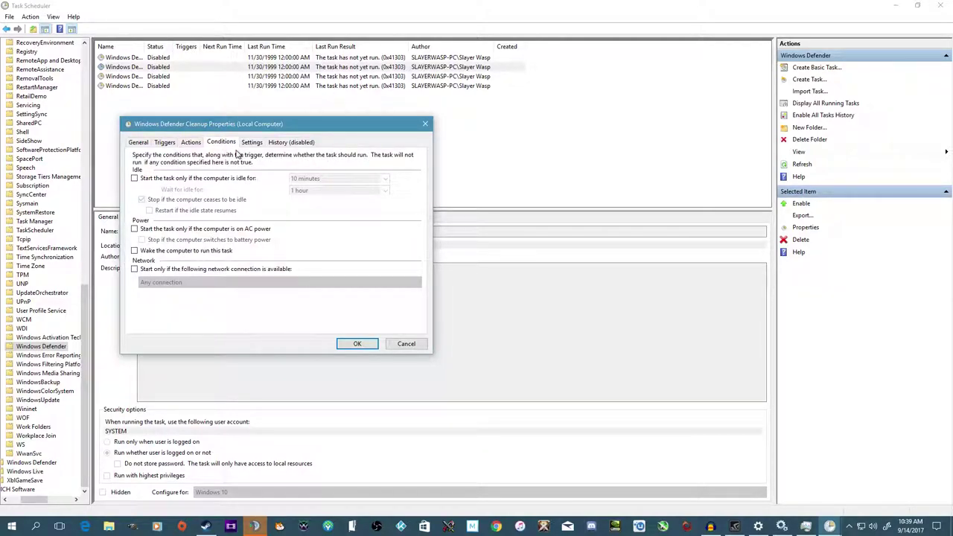
{"action": "left_click", "coordinate": [251, 144]}
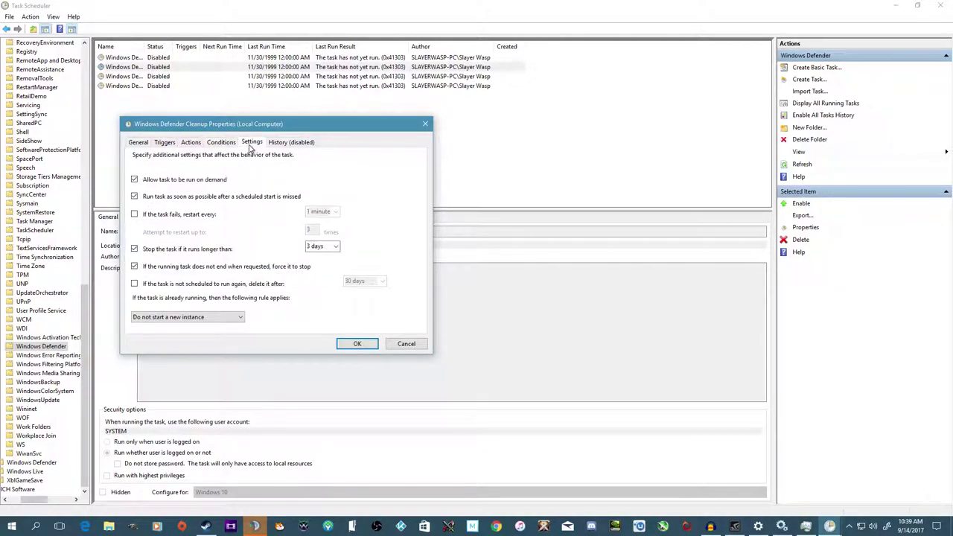
{"action": "left_click", "coordinate": [426, 123]}
Widen the Name column so all four Windows Defender task names show in full
{"action": "left_click_drag", "start_coordinate": [179, 102], "coordinate": [193, 42]}
{"action": "left_click", "coordinate": [213, 145]}
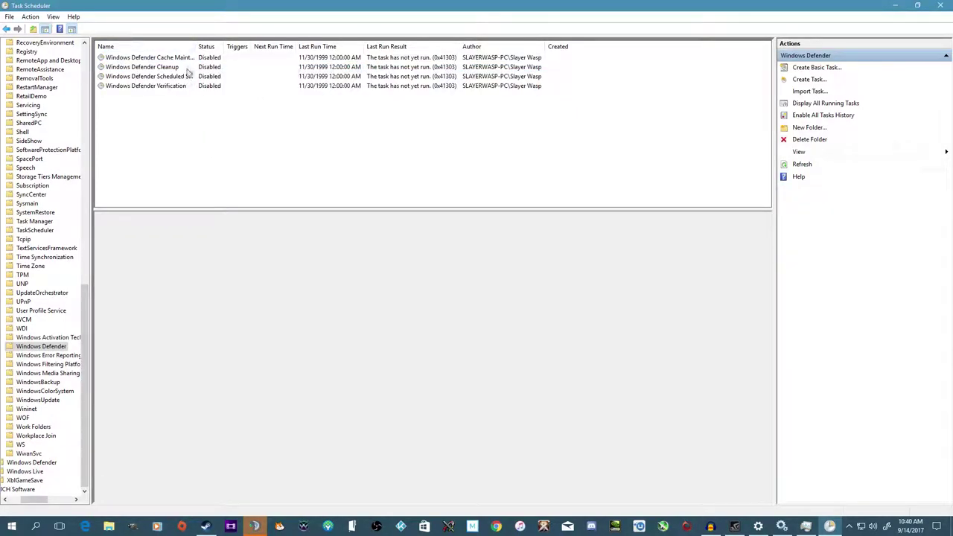
{"action": "left_click_drag", "start_coordinate": [196, 46], "coordinate": [212, 47]}
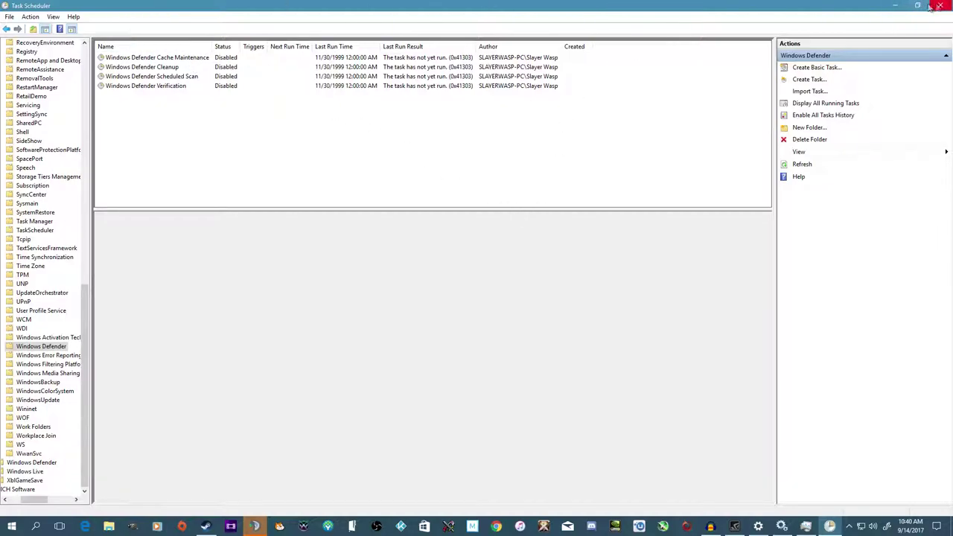
Close Task Scheduler
{"action": "left_click", "coordinate": [9, 17]}
{"action": "mouse_move", "coordinate": [29, 17]}
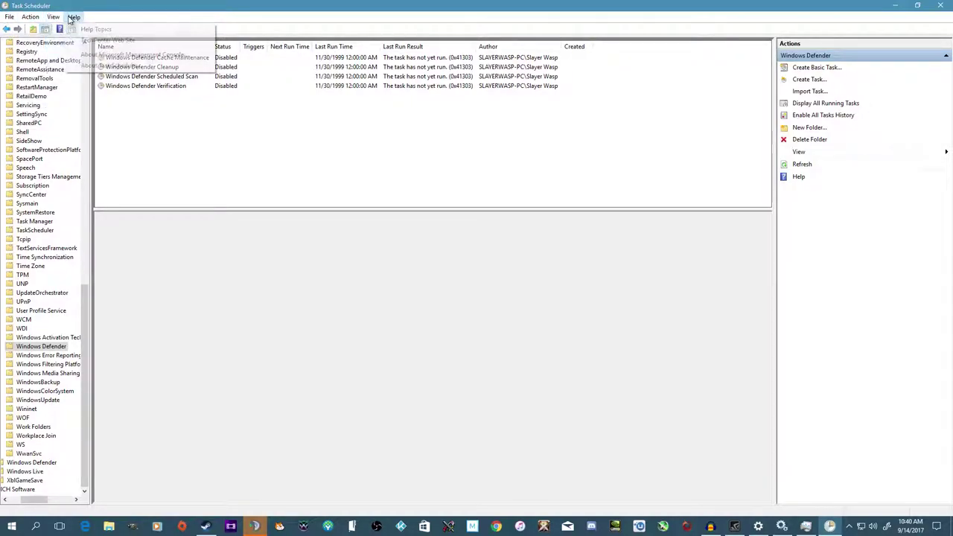
{"action": "left_click", "coordinate": [939, 5]}
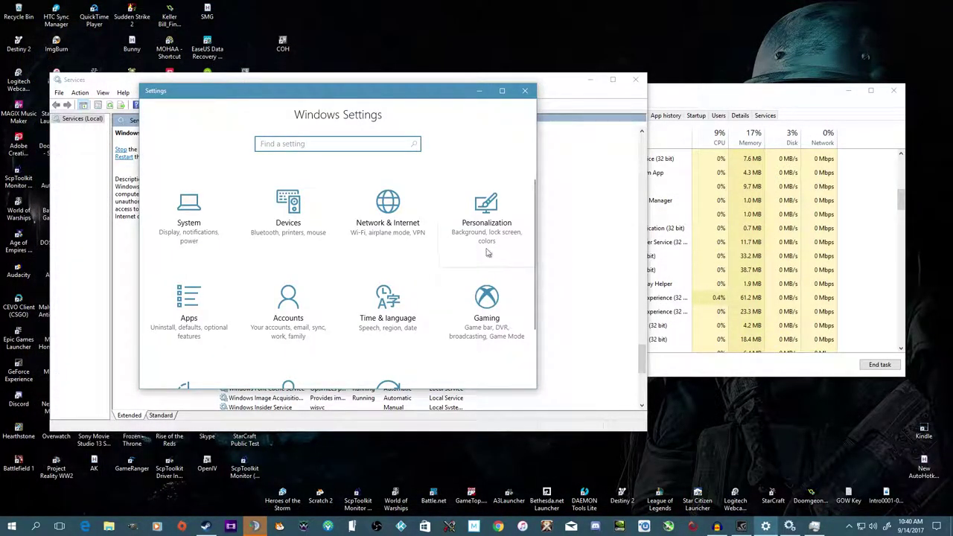
Inspect Windows Defender Antivirus Service in Services, then view Task Manager's performance graphs
{"action": "left_click_drag", "start_coordinate": [414, 89], "coordinate": [667, 113]}
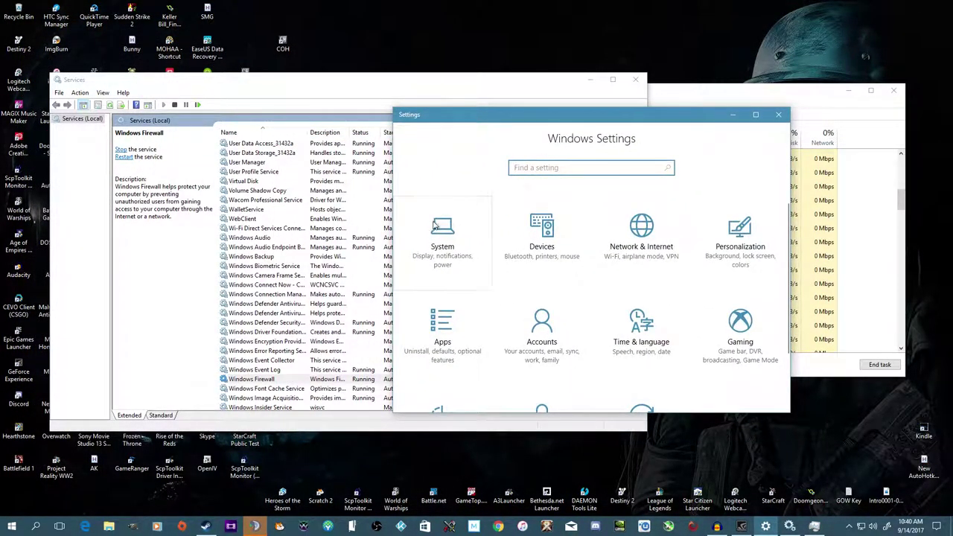
{"action": "left_click", "coordinate": [311, 314]}
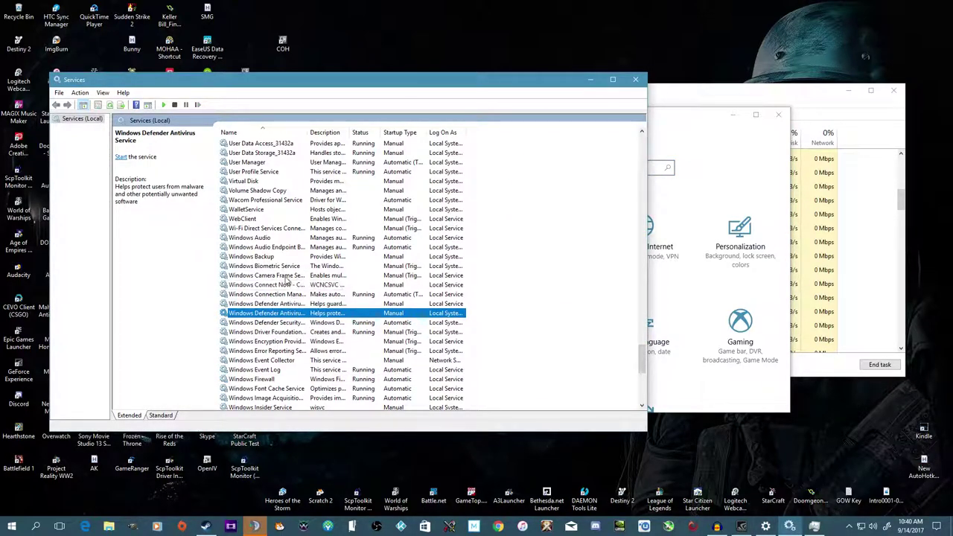
{"action": "scroll", "coordinate": [290, 287], "scroll_direction": "down", "scroll_amount": 1}
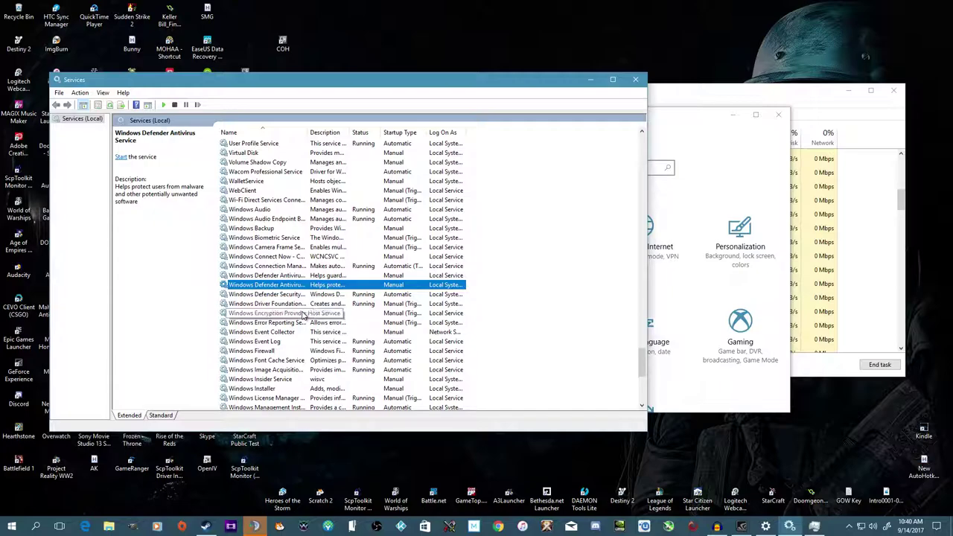
{"action": "scroll", "coordinate": [304, 316], "scroll_direction": "down", "scroll_amount": 5}
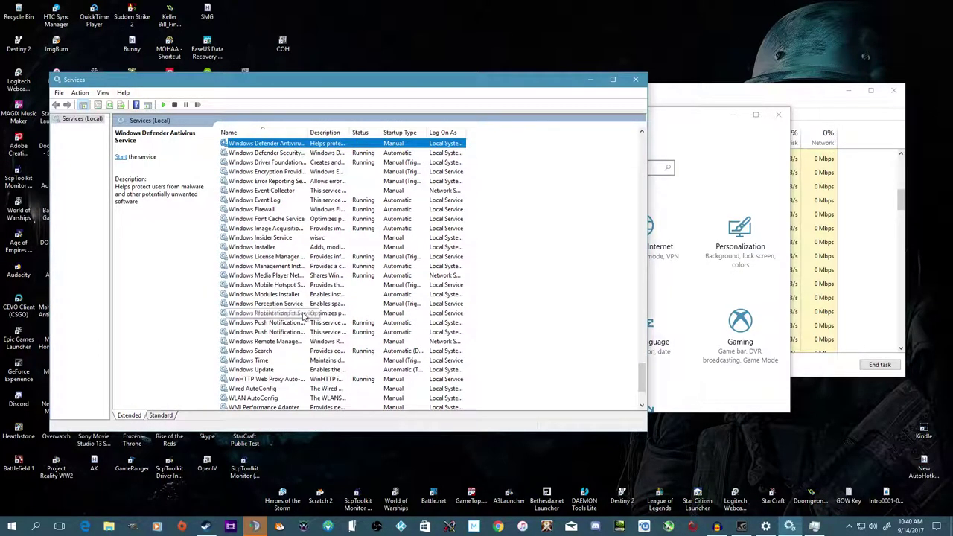
{"action": "scroll", "coordinate": [304, 318], "scroll_direction": "down", "scroll_amount": 3}
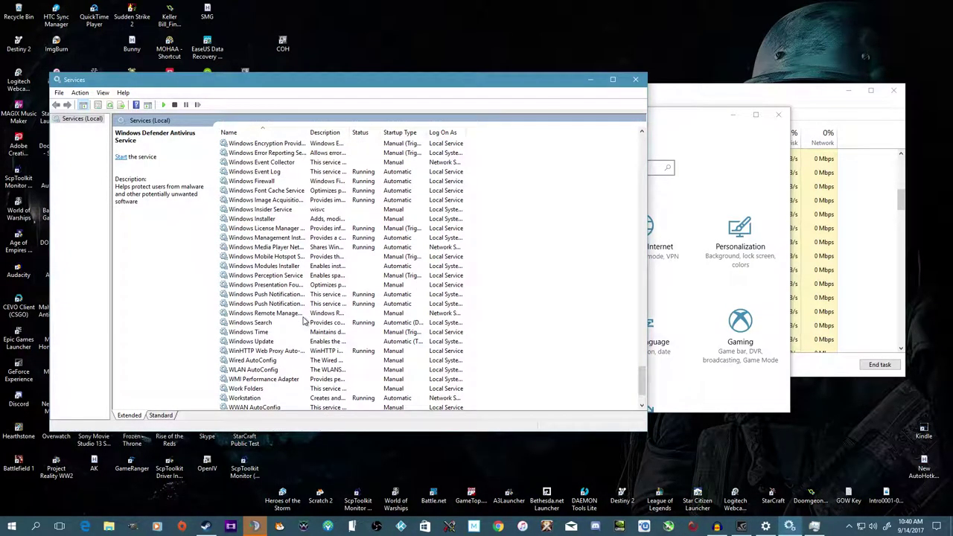
{"action": "scroll", "coordinate": [303, 318], "scroll_direction": "up", "scroll_amount": 4}
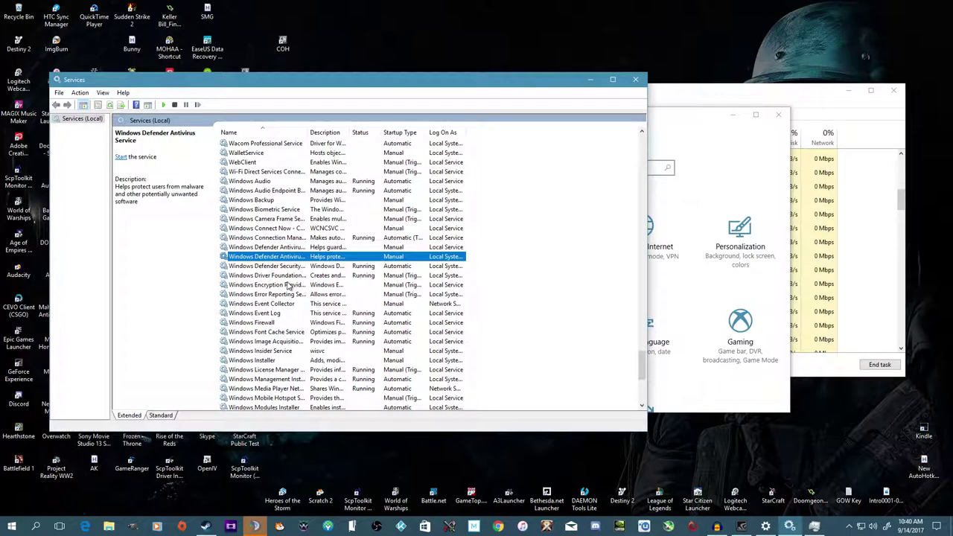
{"action": "left_click", "coordinate": [747, 94]}
{"action": "left_click", "coordinate": [645, 117]}
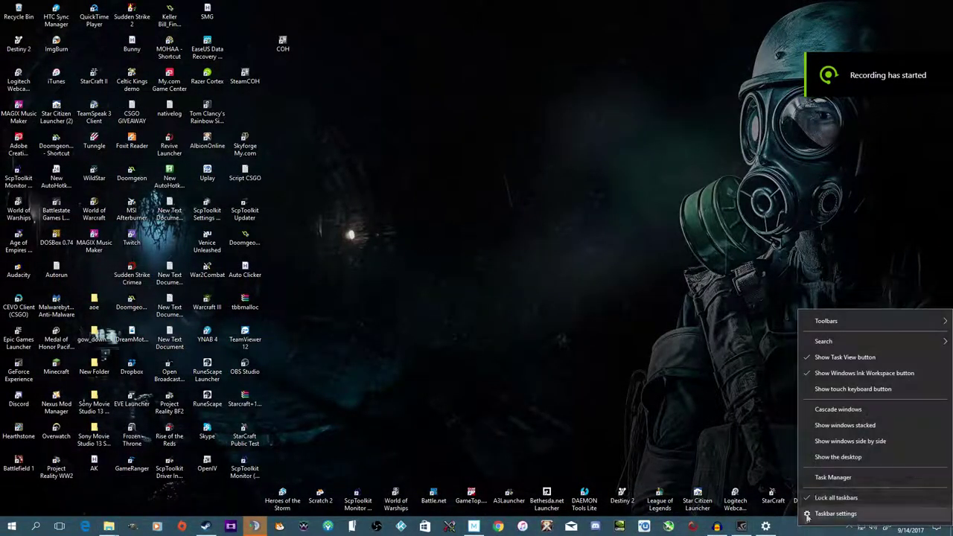
Reopen Task Manager, open File Explorer on This PC with Win+E, and move Task Manager top right
{"action": "left_click", "coordinate": [811, 486]}
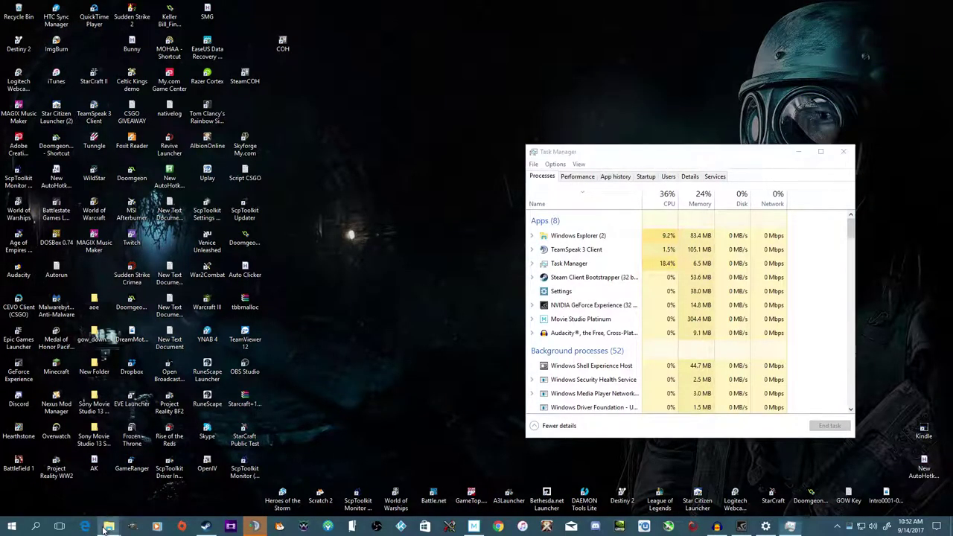
{"action": "mouse_move", "coordinate": [109, 526]}
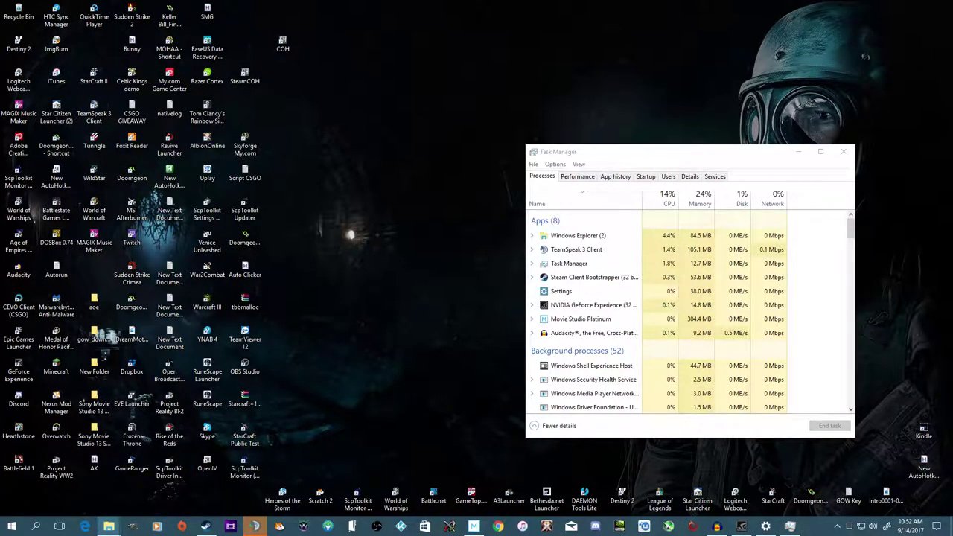
{"action": "key", "text": "super+e"}
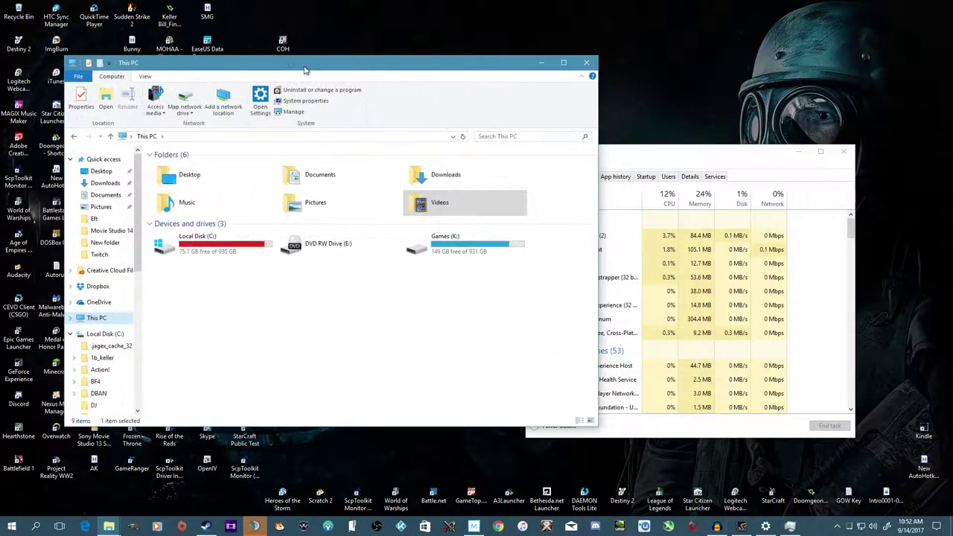
{"action": "left_click_drag", "start_coordinate": [657, 155], "coordinate": [714, 83]}
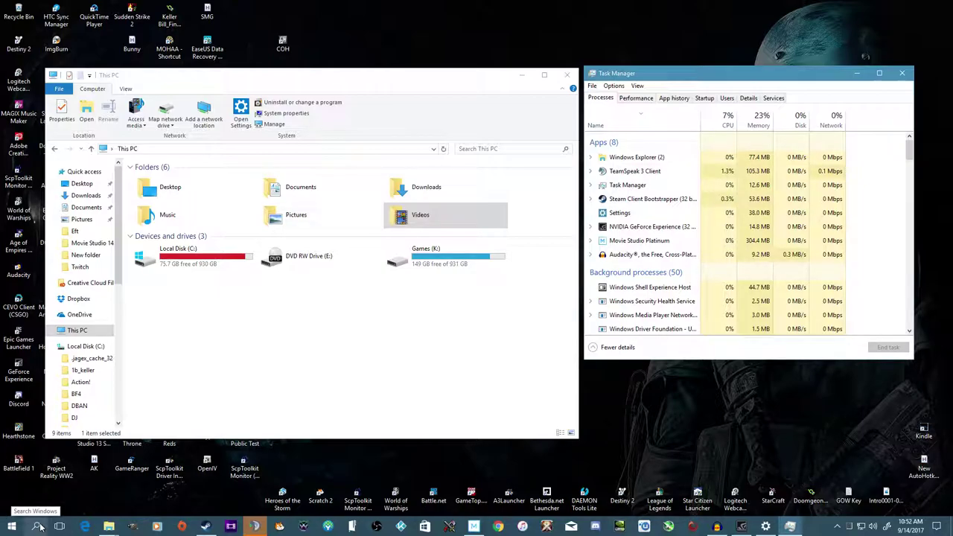
Open Windows Settings from the Win+X menu and close it again
{"action": "right_click", "coordinate": [11, 526]}
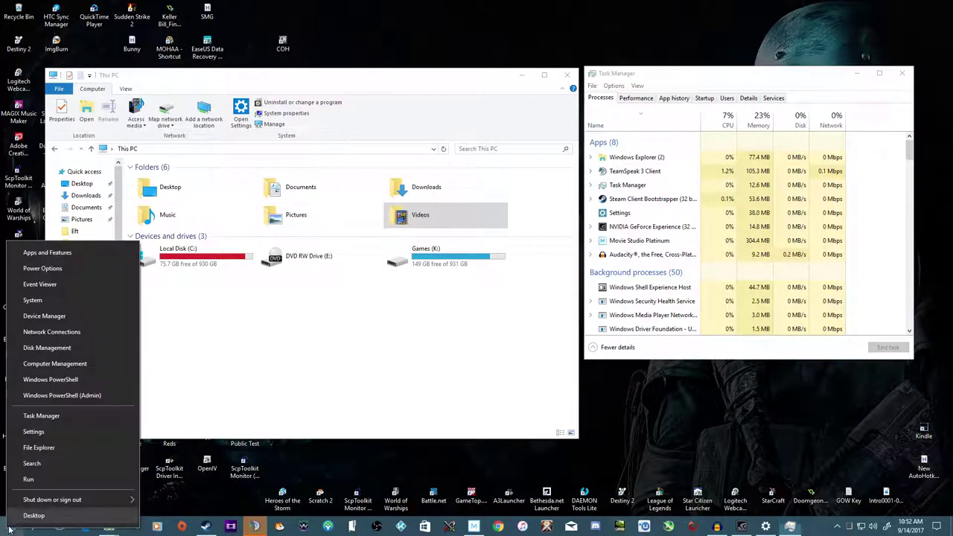
{"action": "left_click", "coordinate": [33, 432]}
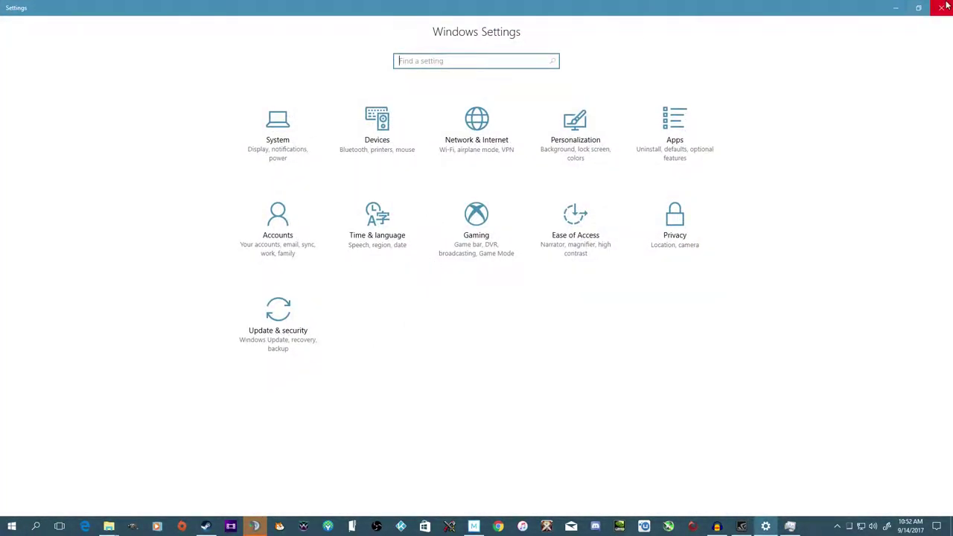
{"action": "left_click", "coordinate": [942, 7]}
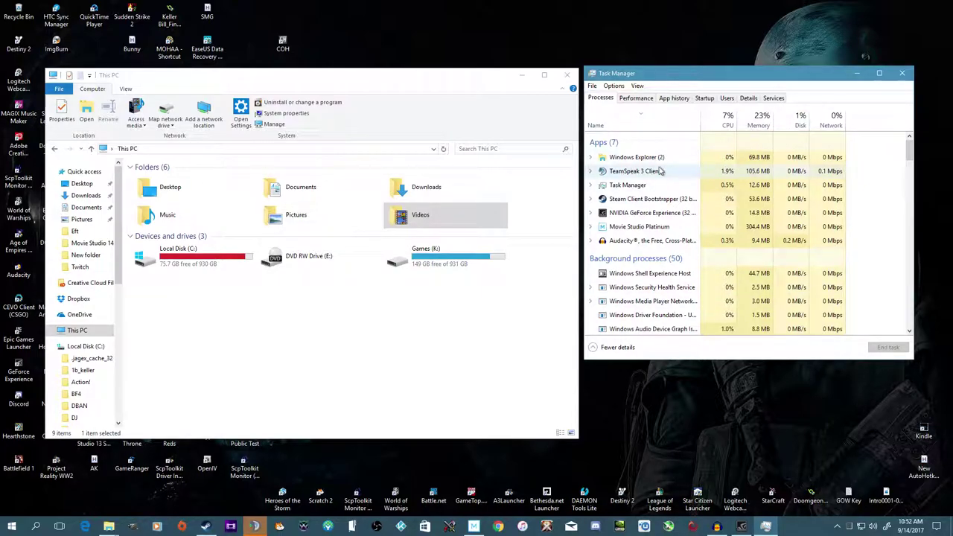
Find COM Surrogate in the Processes list and jump to its dllhost.exe entry (PID 2120) in Details
{"action": "left_click", "coordinate": [623, 305]}
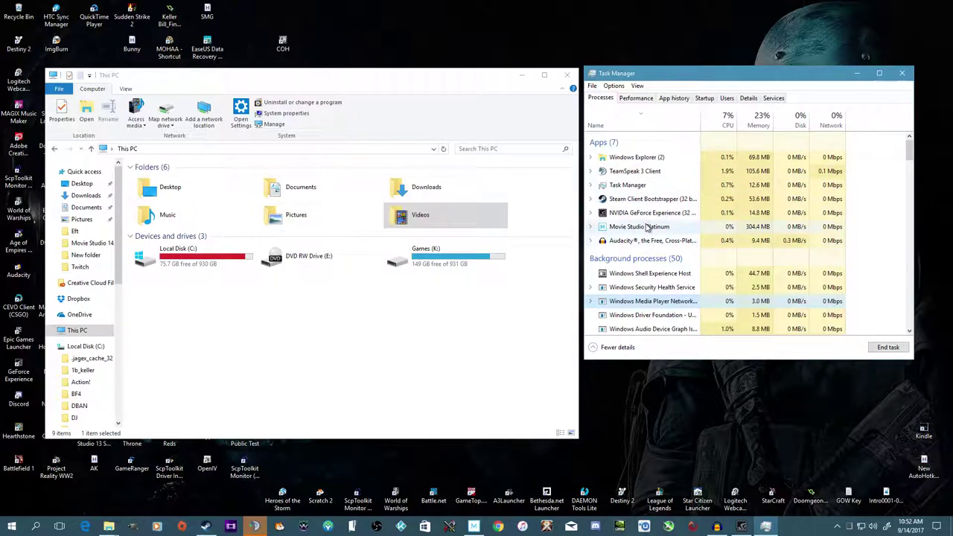
{"action": "scroll", "coordinate": [646, 249], "scroll_direction": "down", "scroll_amount": 3}
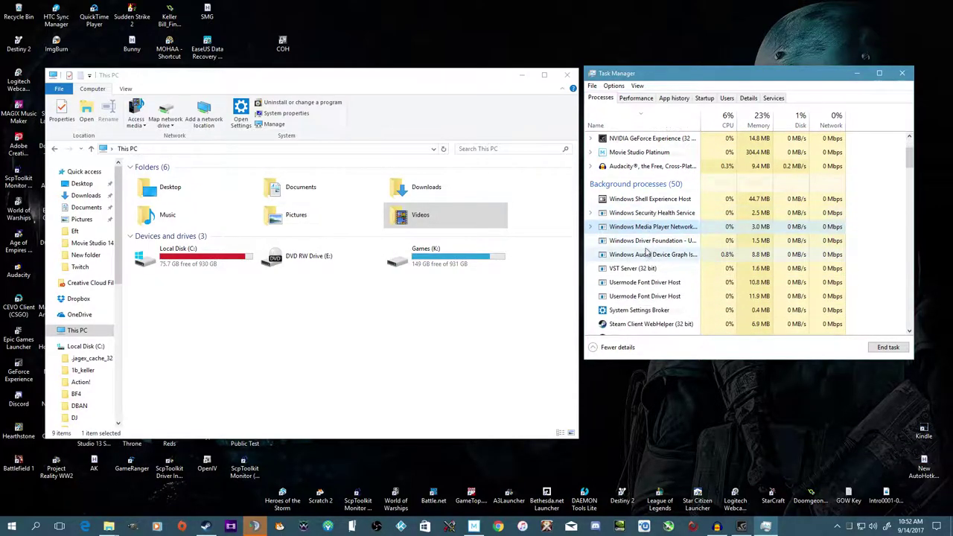
{"action": "scroll", "coordinate": [646, 252], "scroll_direction": "down", "scroll_amount": 10}
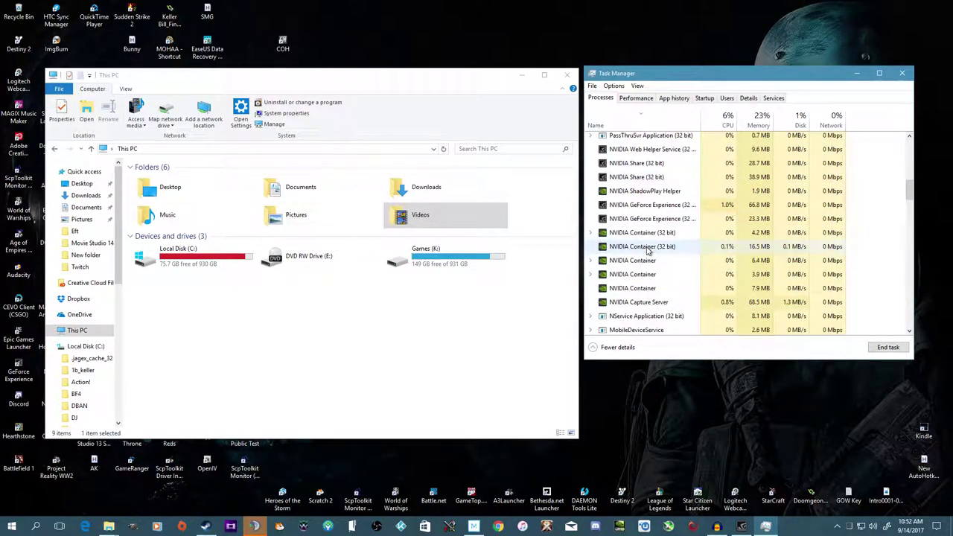
{"action": "scroll", "coordinate": [646, 252], "scroll_direction": "down", "scroll_amount": 12}
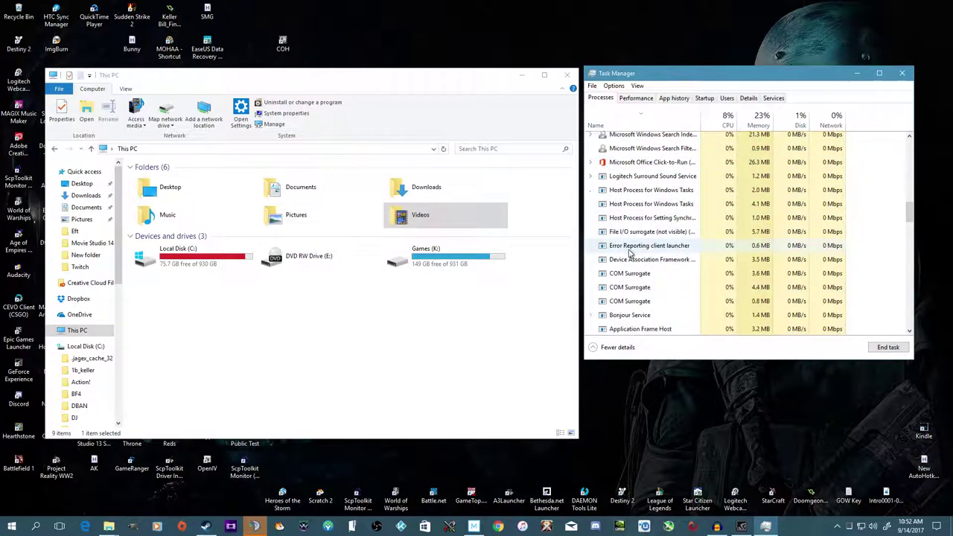
{"action": "scroll", "coordinate": [629, 254], "scroll_direction": "down", "scroll_amount": 1}
{"action": "right_click", "coordinate": [642, 262]}
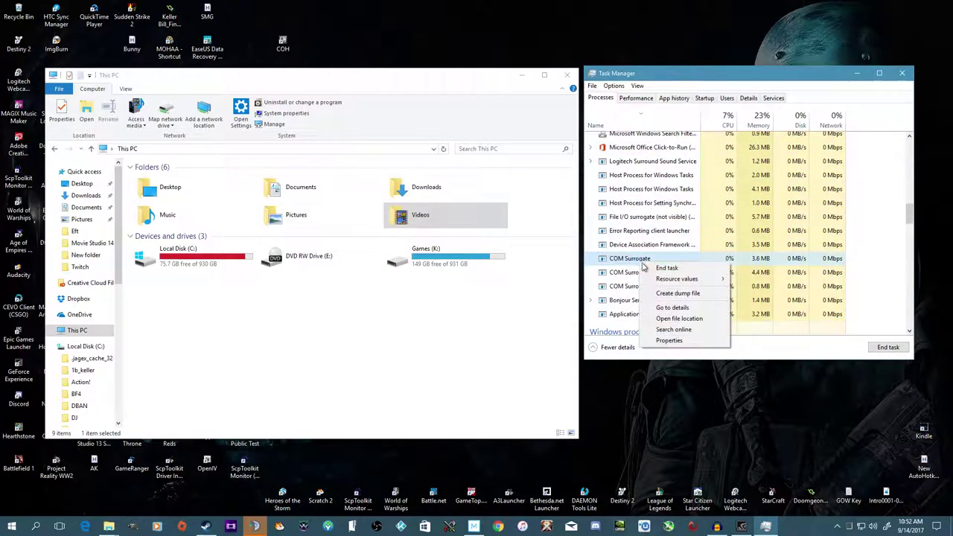
{"action": "left_click", "coordinate": [673, 308]}
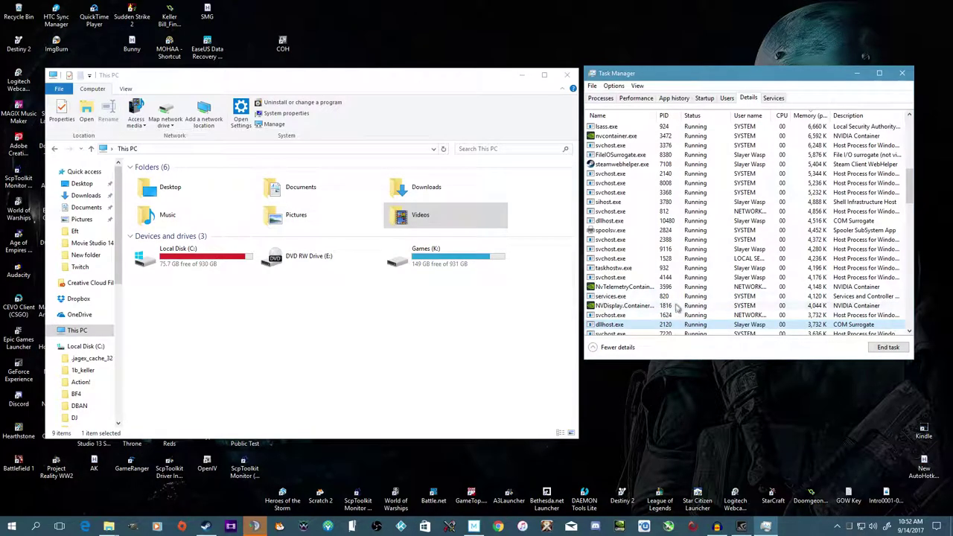
{"action": "right_click", "coordinate": [627, 325]}
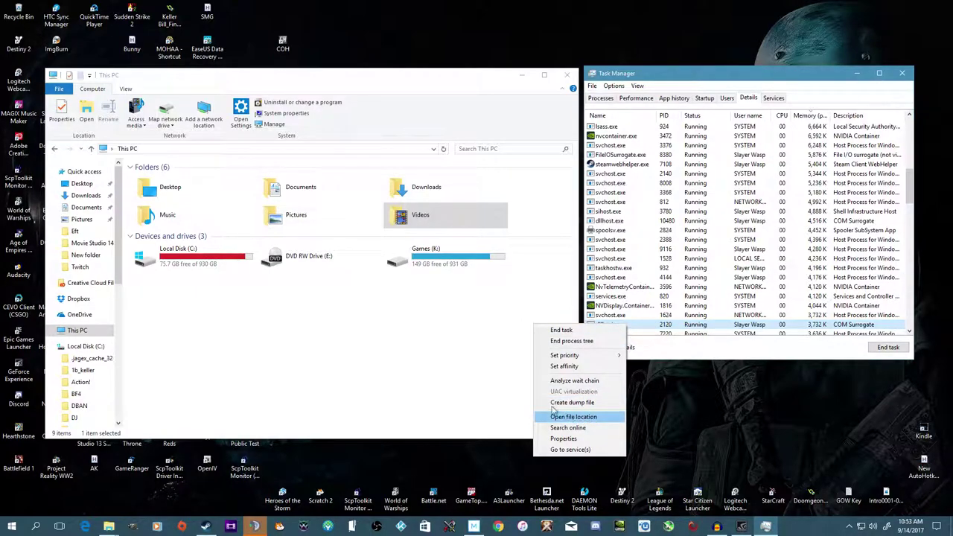
{"action": "left_click", "coordinate": [475, 373]}
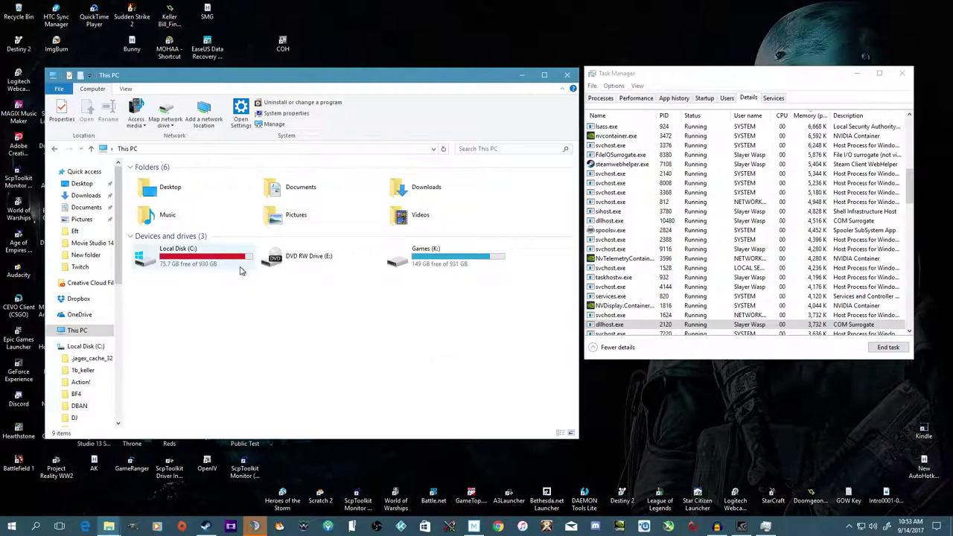
{"action": "left_click", "coordinate": [596, 327]}
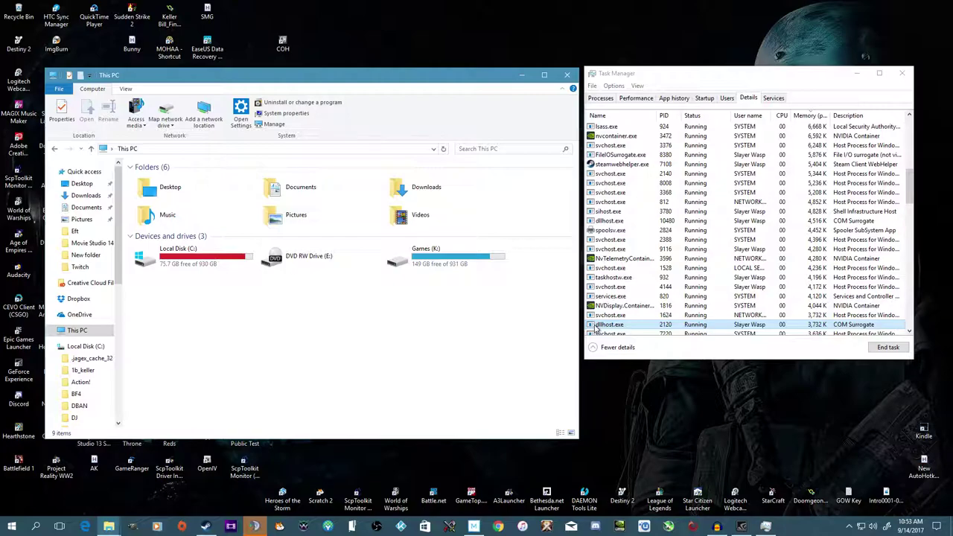
{"action": "left_click", "coordinate": [165, 253]}
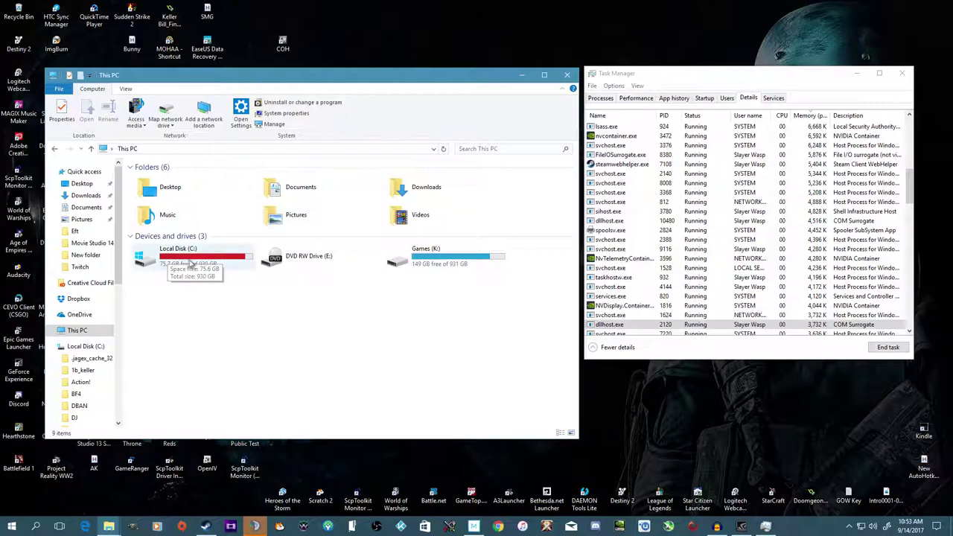
{"action": "double_click", "coordinate": [171, 259]}
Navigate from Local Disk (C:) into Windows and then the SystemApps folder
{"action": "scroll", "coordinate": [179, 295], "scroll_direction": "down", "scroll_amount": 5}
{"action": "double_click", "coordinate": [156, 359]}
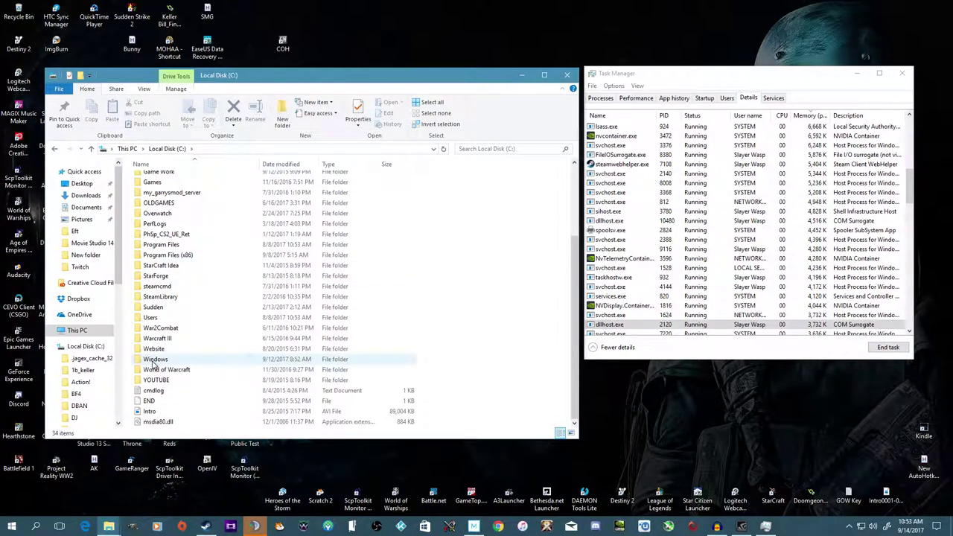
{"action": "scroll", "coordinate": [210, 280], "scroll_direction": "down", "scroll_amount": 5}
{"action": "scroll", "coordinate": [210, 283], "scroll_direction": "down", "scroll_amount": 10}
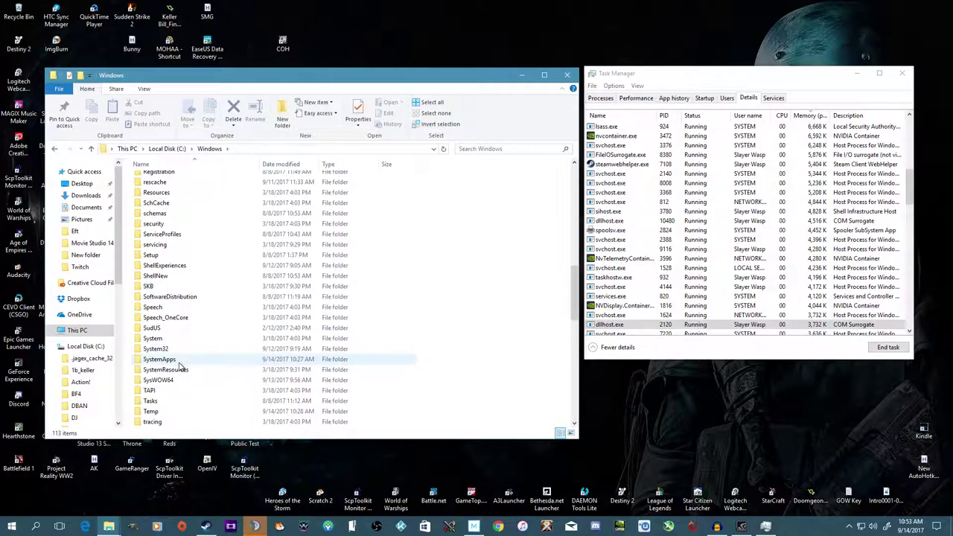
{"action": "double_click", "coordinate": [179, 363]}
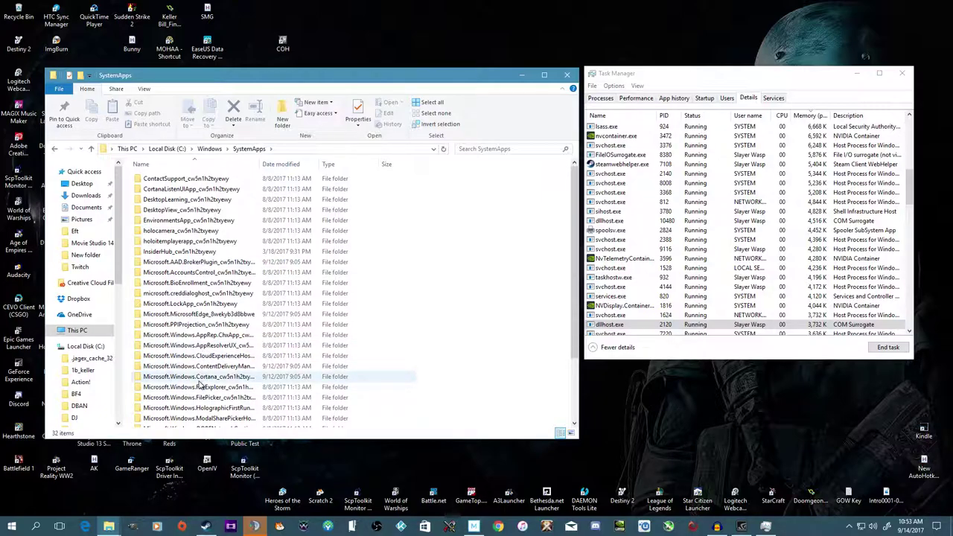
Open Properties for Microsoft.Windows.Cortana_cw5n1h2txyewy.bak, select the .bak ending, and place Task Manager beside it
{"action": "right_click", "coordinate": [198, 376]}
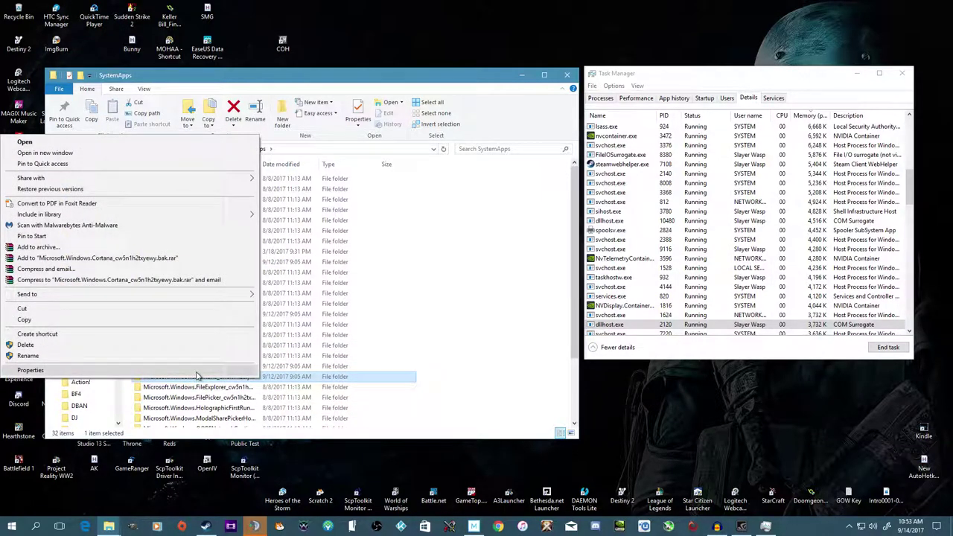
{"action": "left_click", "coordinate": [198, 370]}
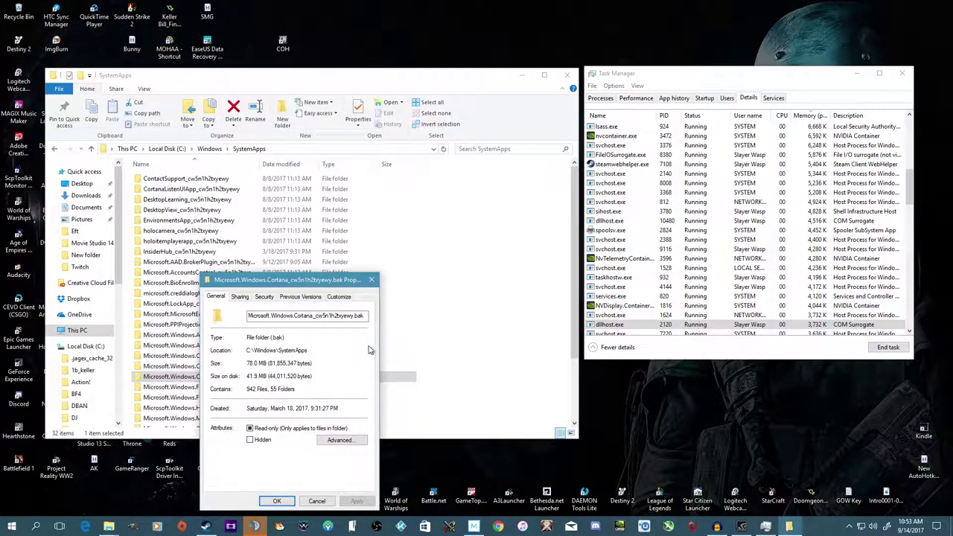
{"action": "left_click_drag", "start_coordinate": [313, 218], "coordinate": [484, 198]}
{"action": "left_click", "coordinate": [439, 199]}
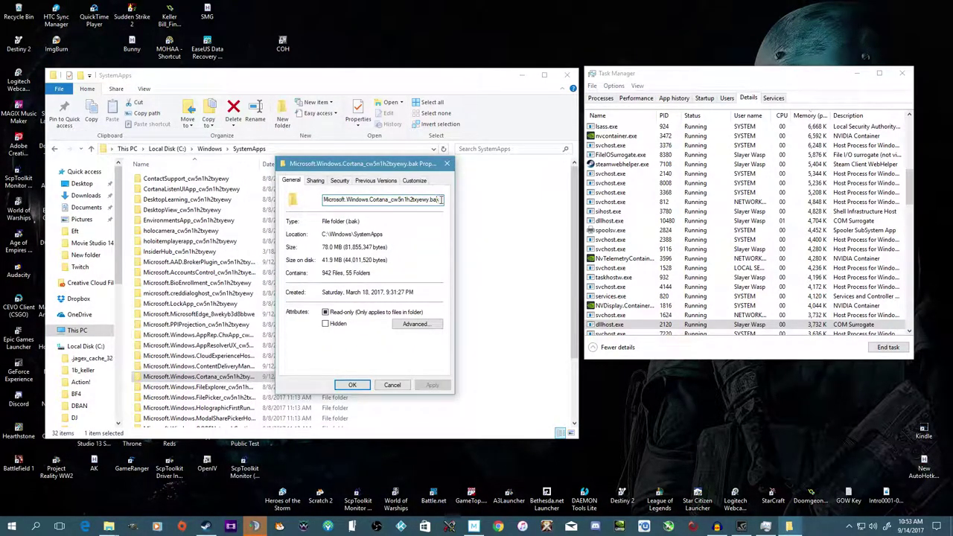
{"action": "left_click_drag", "start_coordinate": [432, 199], "coordinate": [428, 199]}
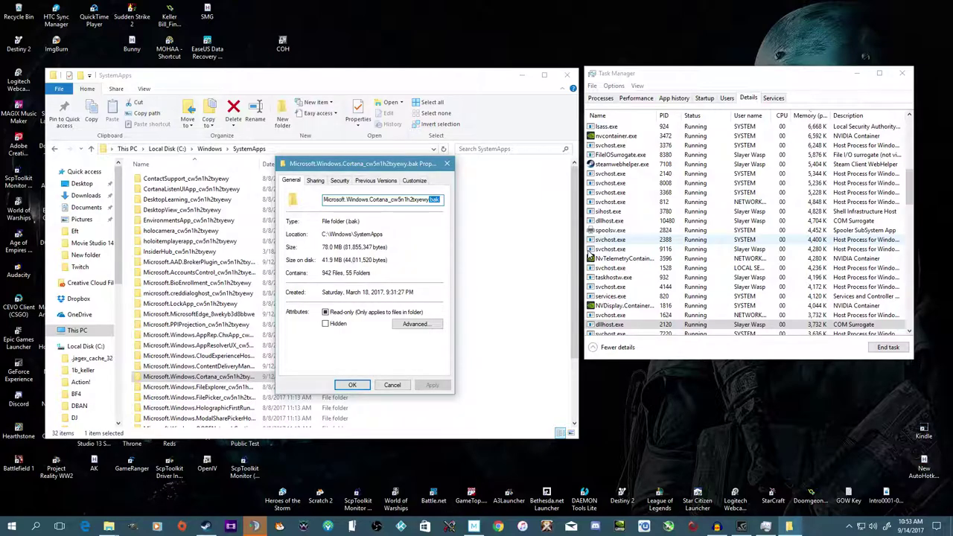
{"action": "left_click_drag", "start_coordinate": [705, 80], "coordinate": [595, 120]}
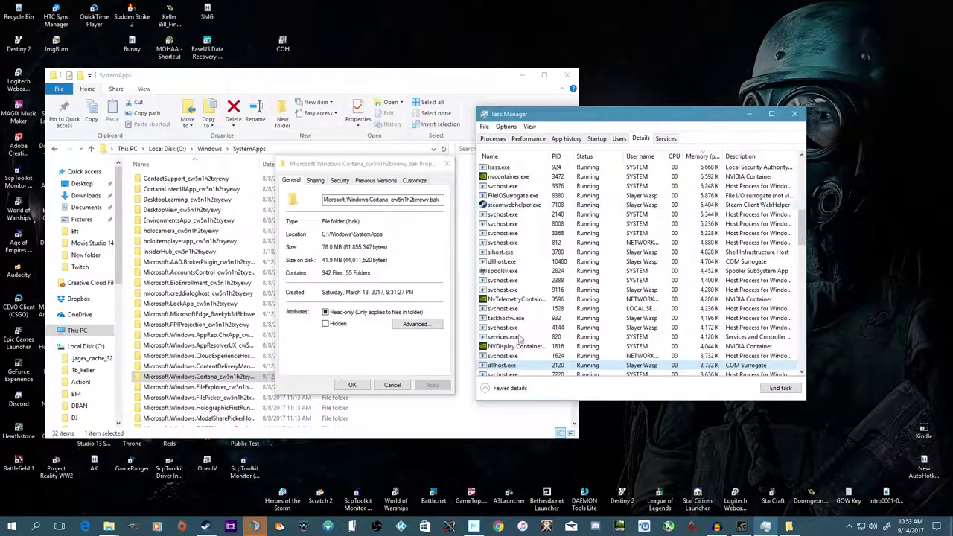
Request End task on dllhost.exe, then cancel the confirmation so PID 2120 keeps running
{"action": "right_click", "coordinate": [519, 364]}
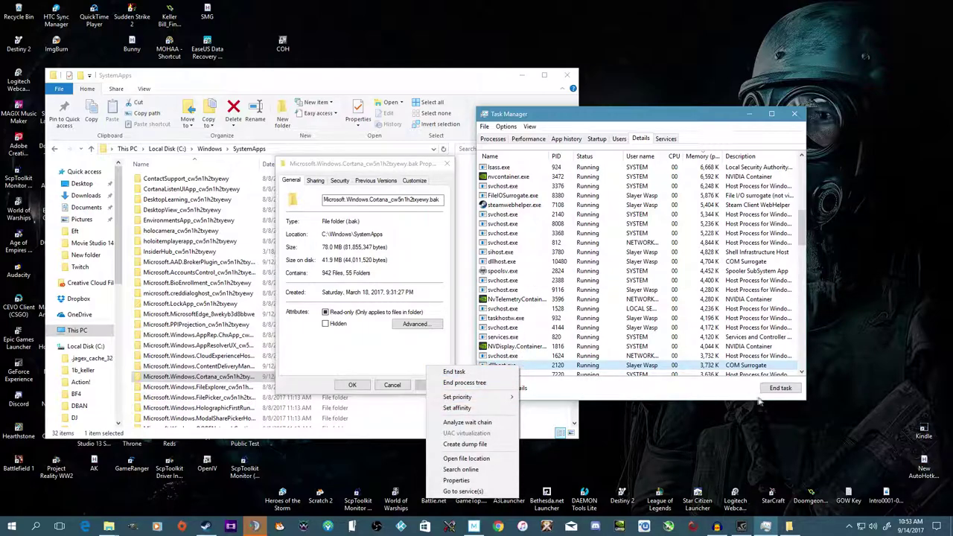
{"action": "left_click", "coordinate": [369, 355]}
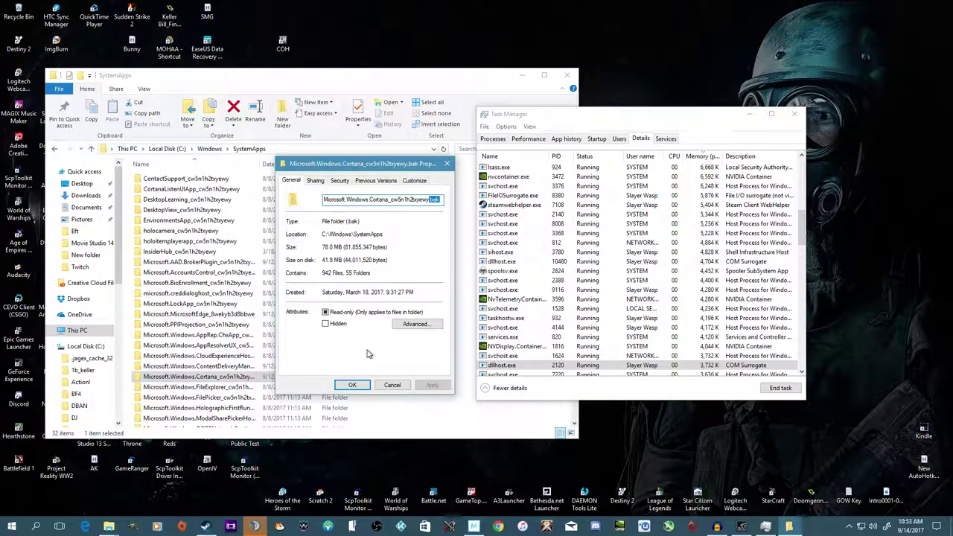
{"action": "left_click", "coordinate": [780, 388]}
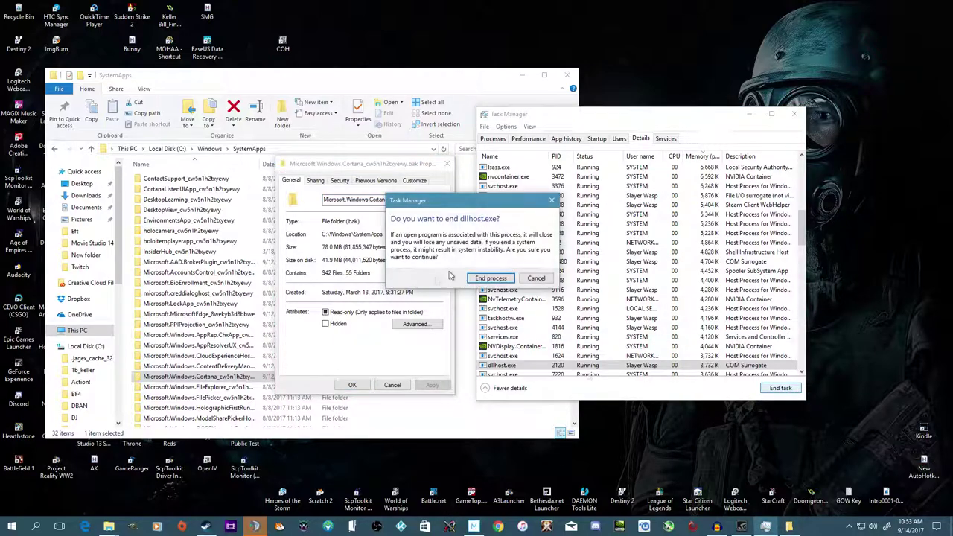
{"action": "left_click_drag", "start_coordinate": [451, 208], "coordinate": [315, 296]}
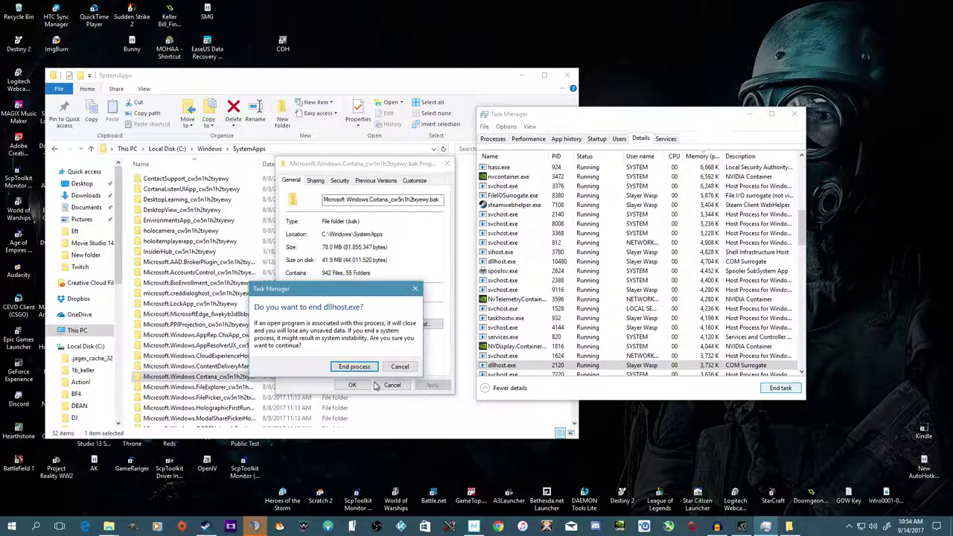
{"action": "left_click", "coordinate": [415, 288]}
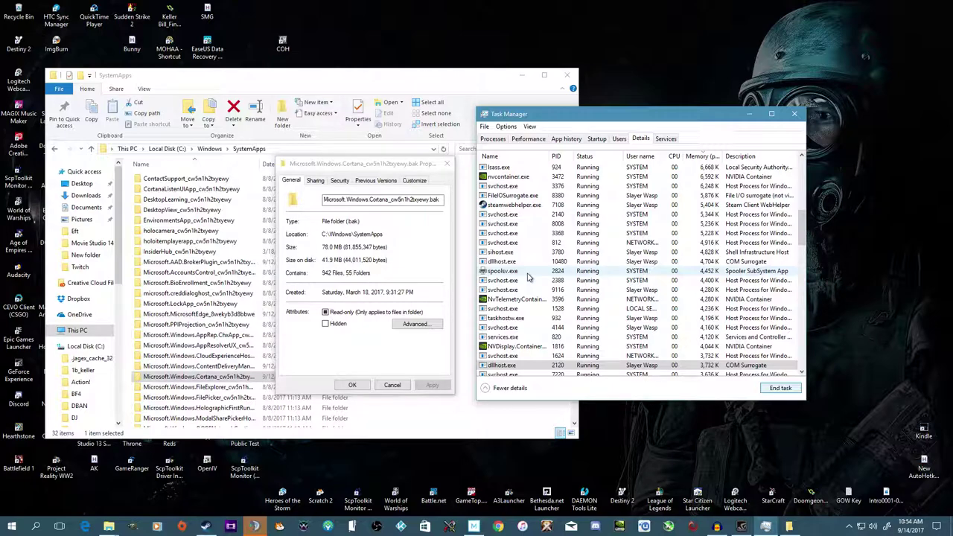
Close Task Manager, the Cortana folder Properties, and the SystemApps Explorer window
{"action": "left_click", "coordinate": [498, 140]}
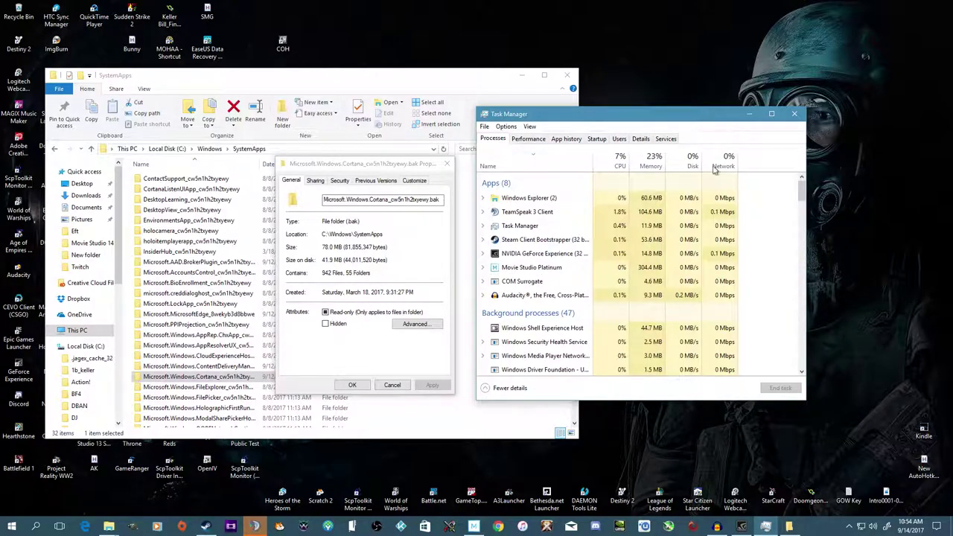
{"action": "left_click", "coordinate": [803, 113]}
{"action": "left_click", "coordinate": [446, 163]}
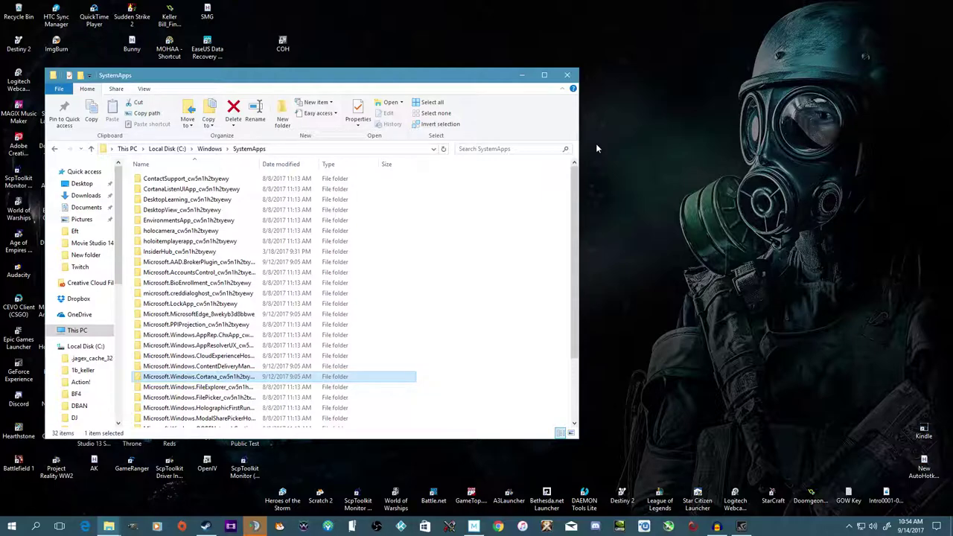
{"action": "left_click", "coordinate": [567, 74]}
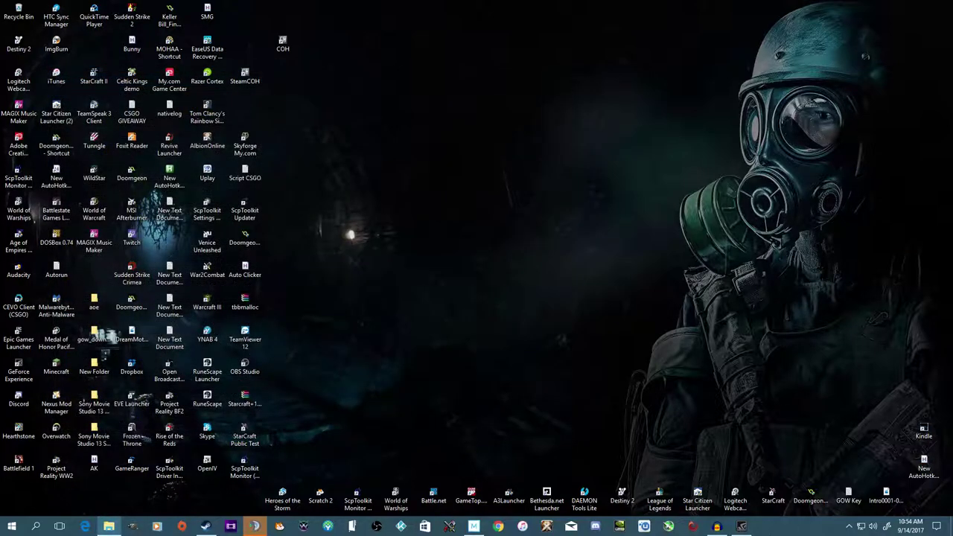